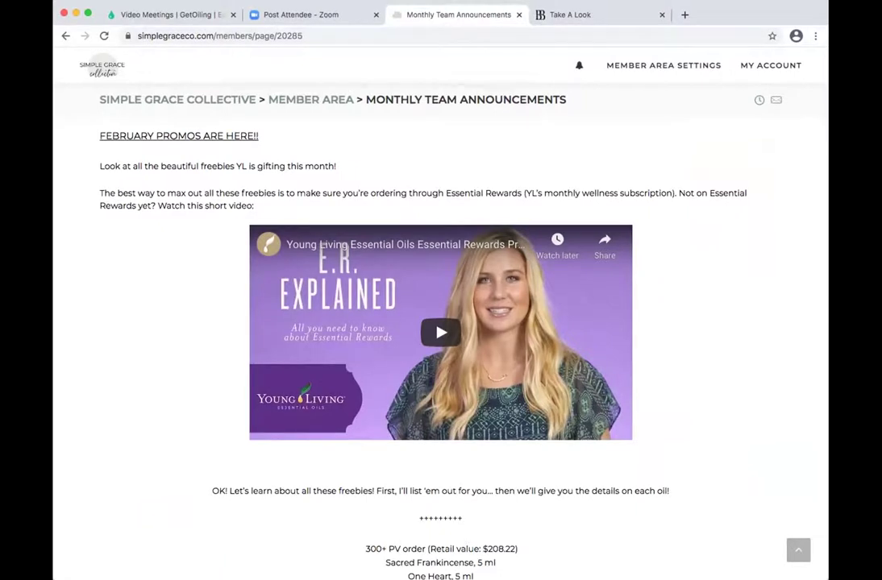
Step: Review the Monthly Team Announcements page, covering the February promos, the oil descriptions, and the monthly classes and giveaways sections
scroll(440, 323, "down", 5)
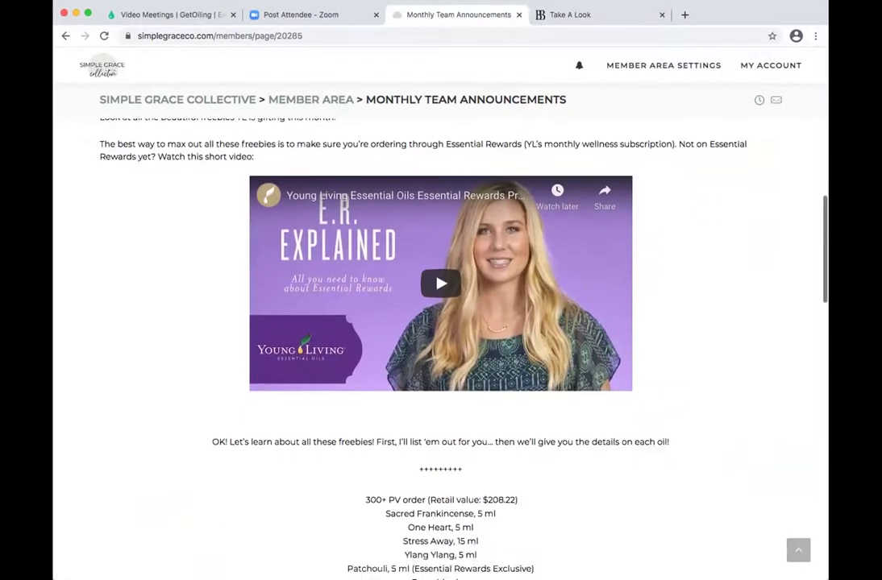
scroll(440, 322, "down", 4)
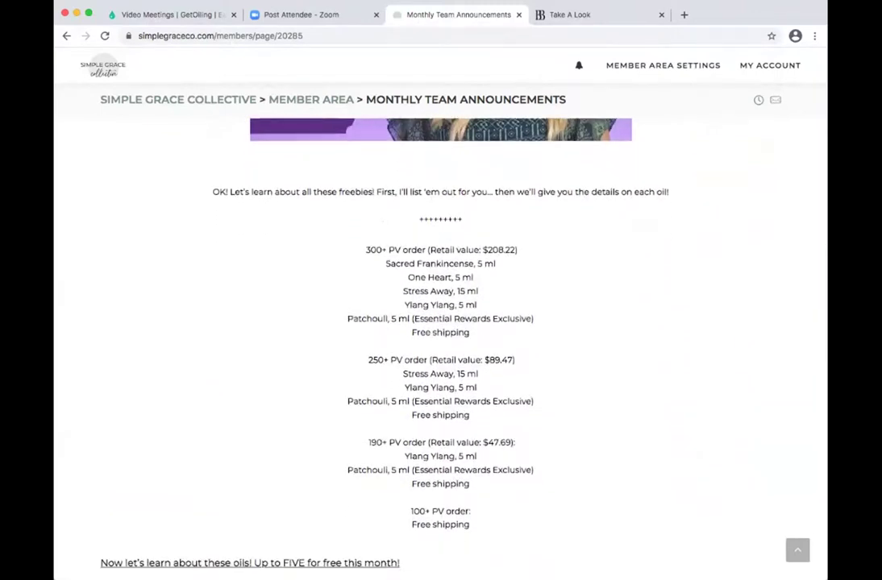
scroll(440, 323, "down", 2)
scroll(440, 323, "up", 1)
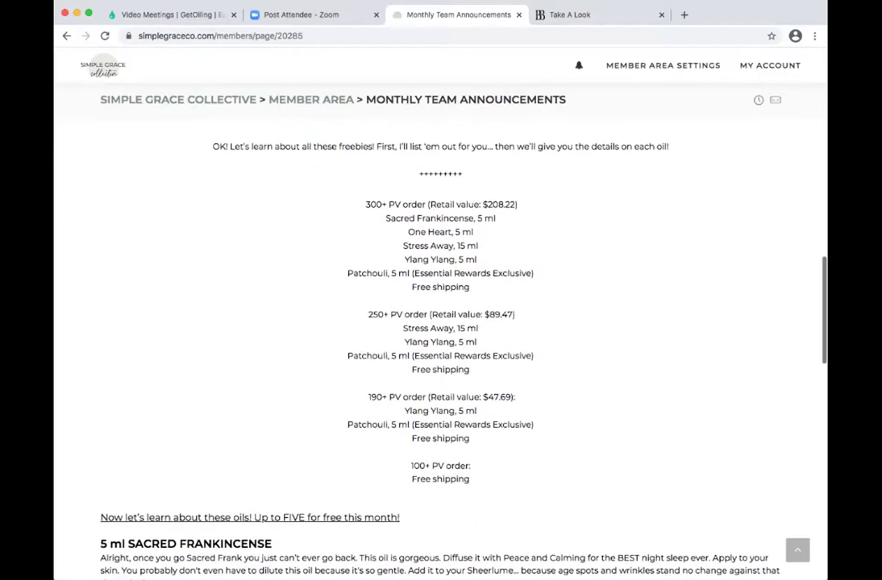
scroll(441, 323, "down", 8)
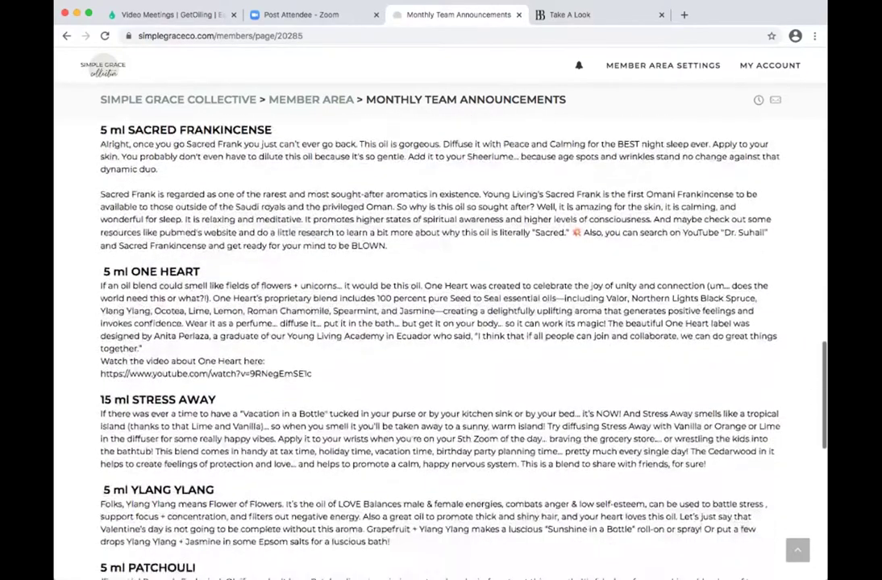
scroll(440, 323, "down", 6)
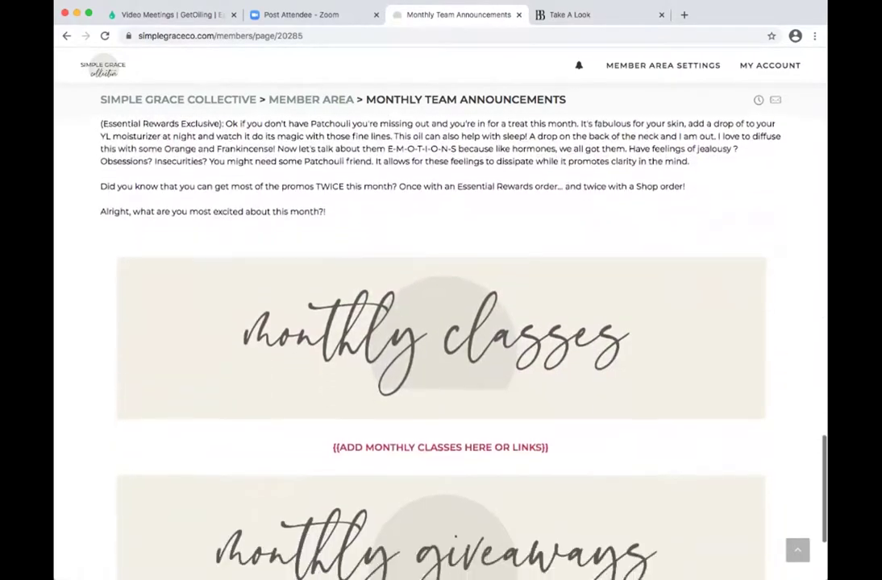
scroll(440, 322, "down", 1)
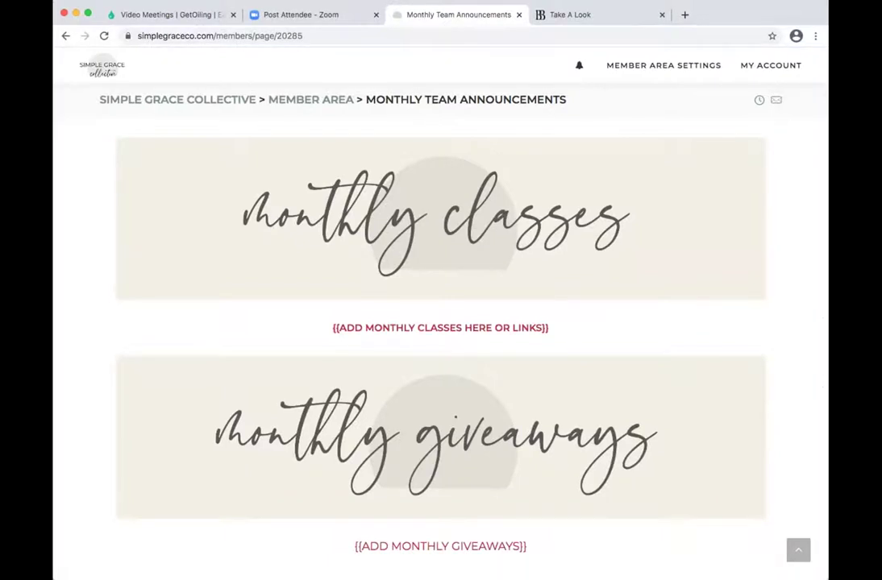
scroll(440, 323, "down", 1)
scroll(440, 322, "up", 15)
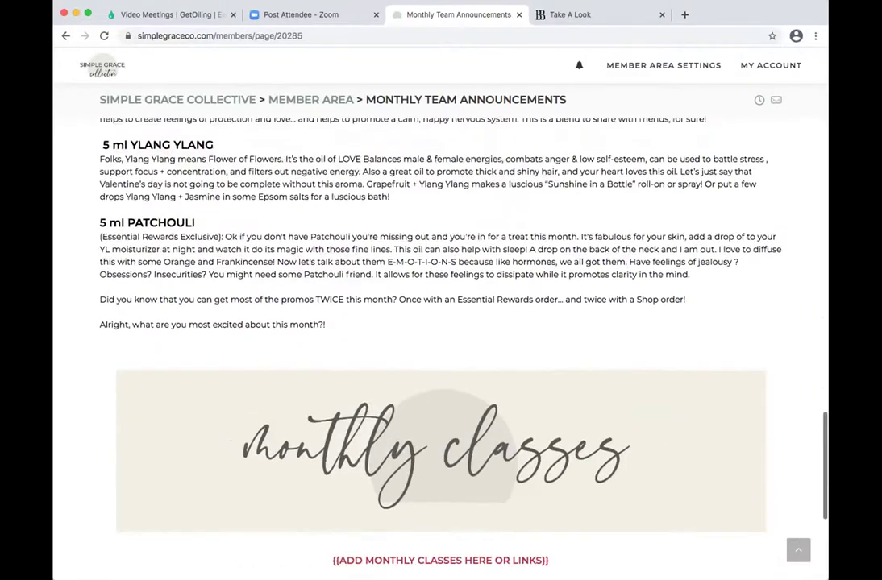
scroll(440, 323, "up", 5)
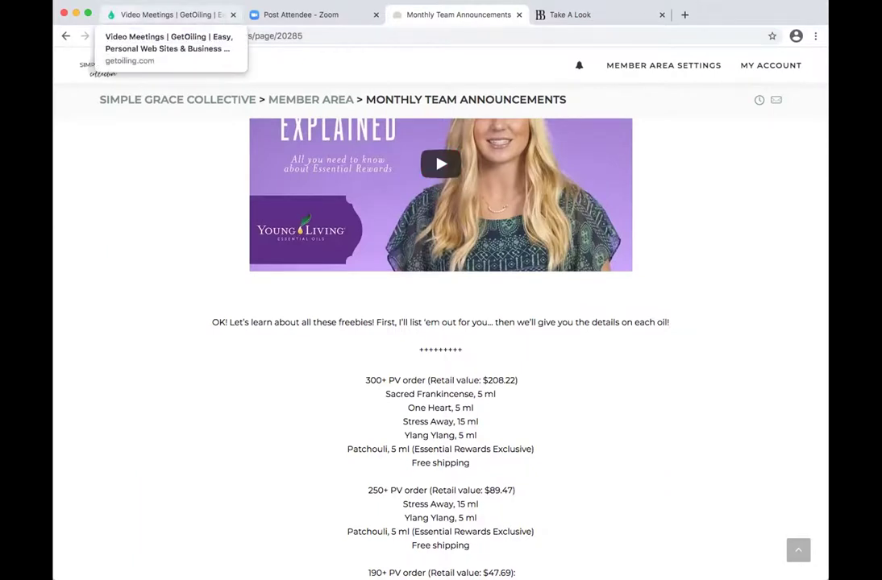
Step: In GetOiling, open the "Welcome to [vault_name]!" message of the Customized GO welcome to vault campaign and read through its body
left_click(170, 15)
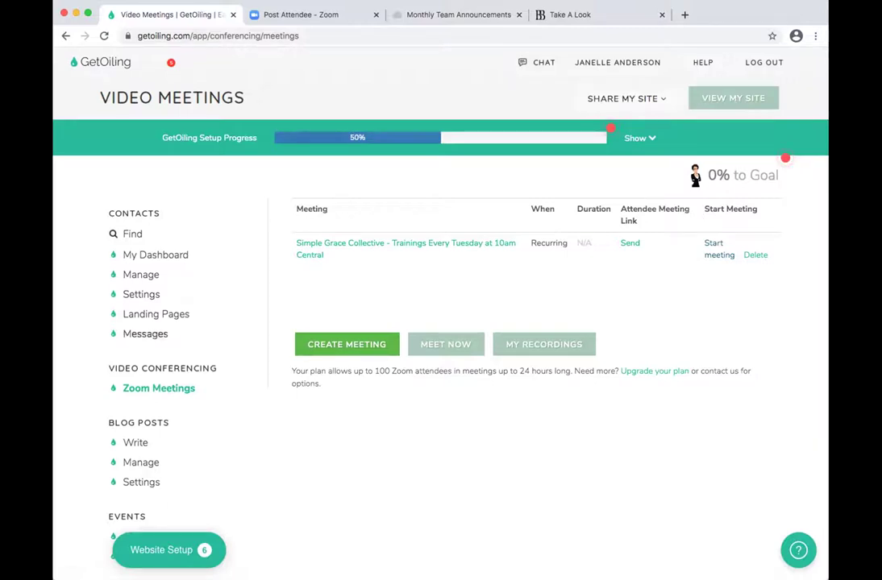
left_click(141, 295)
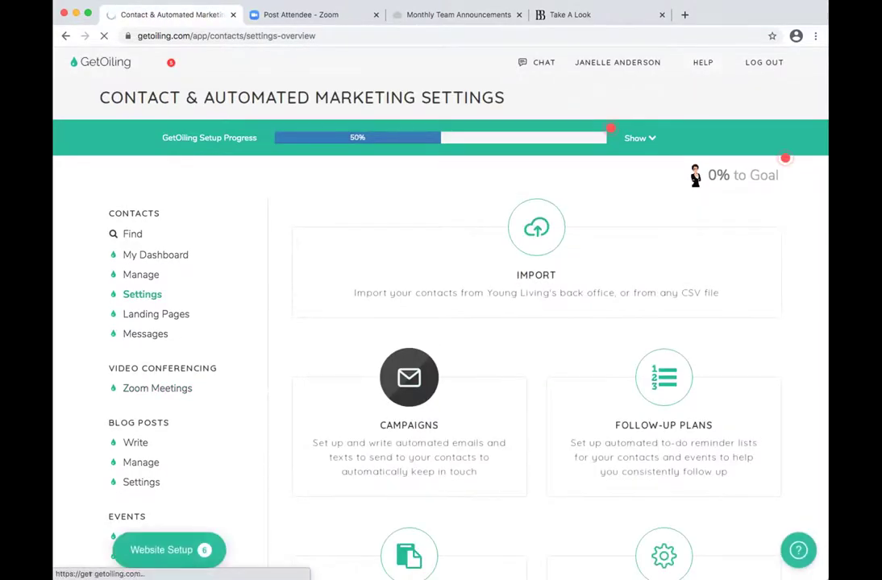
left_click(409, 377)
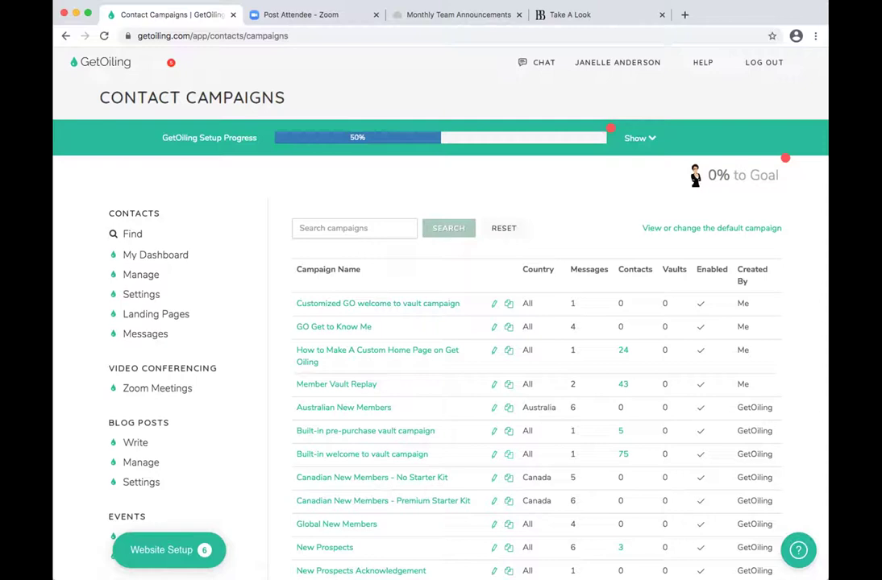
left_click(378, 304)
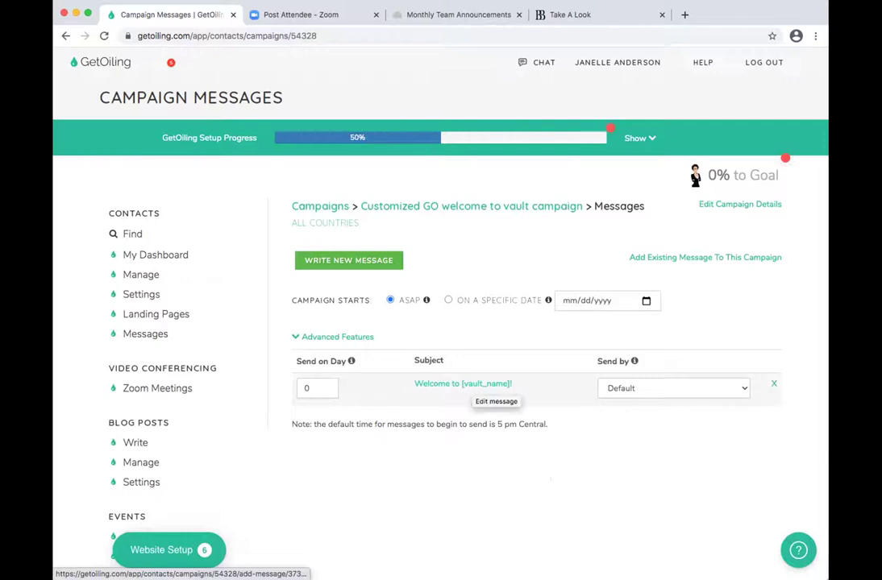
left_click(462, 383)
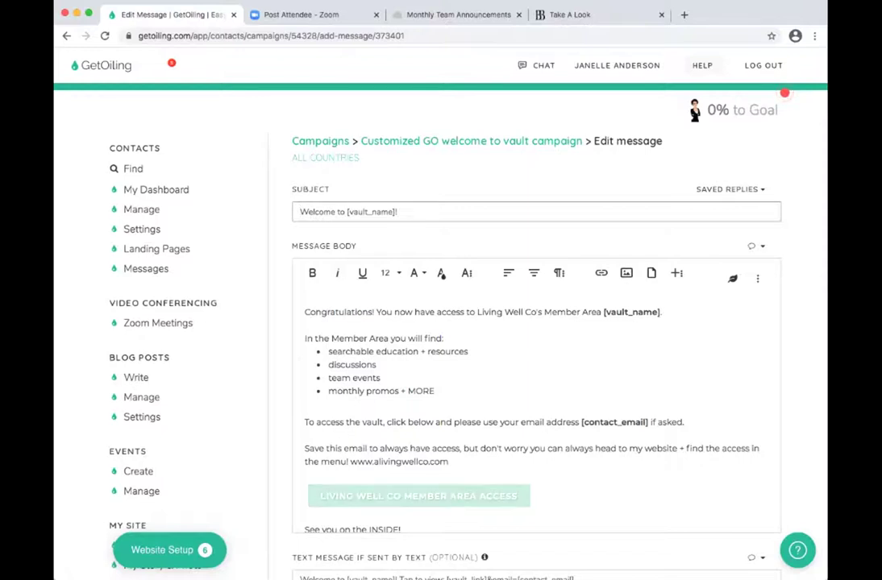
scroll(536, 411, "down", 2)
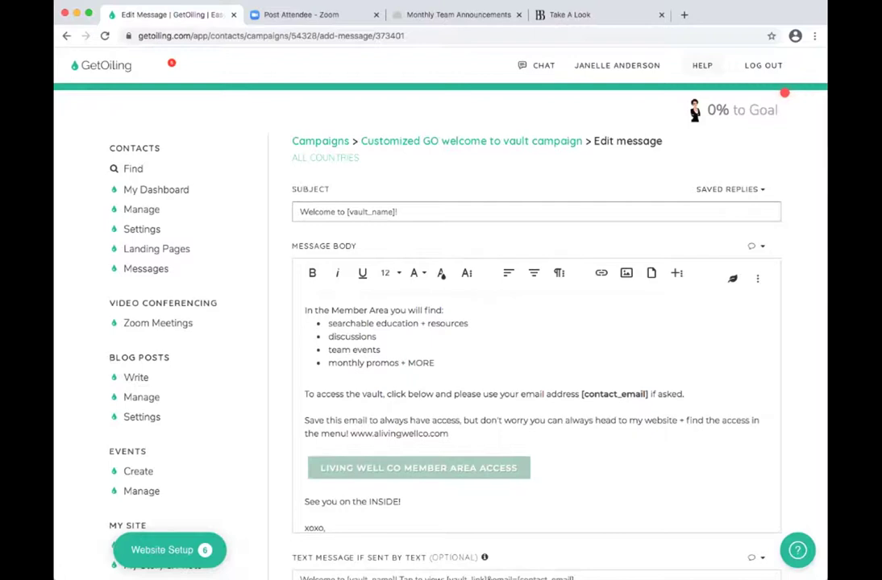
scroll(536, 403, "up", 3)
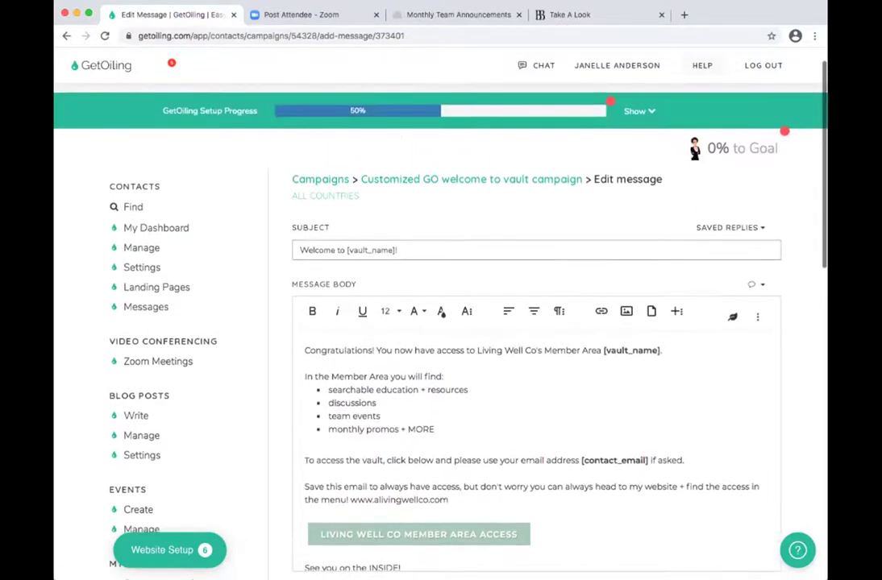
scroll(536, 452, "down", 2)
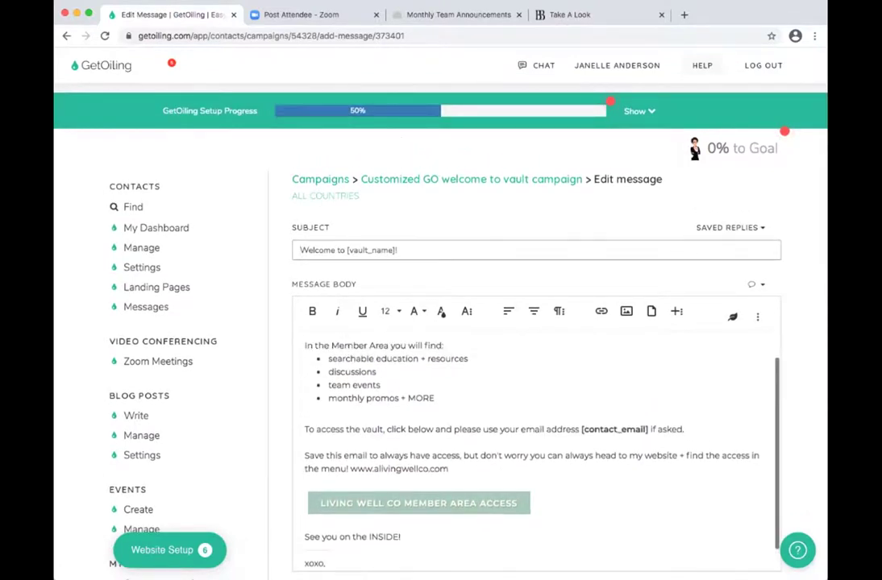
scroll(536, 435, "up", 2)
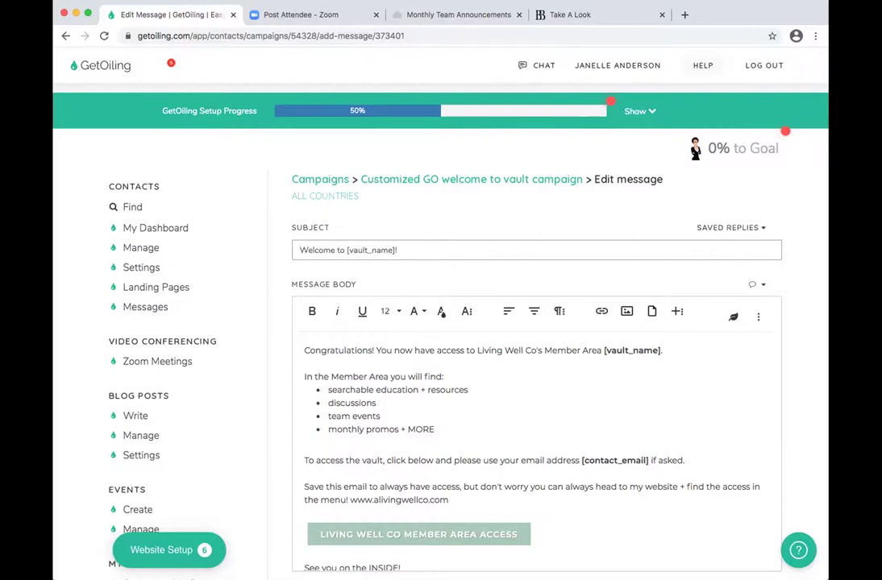
scroll(536, 451, "down", 1)
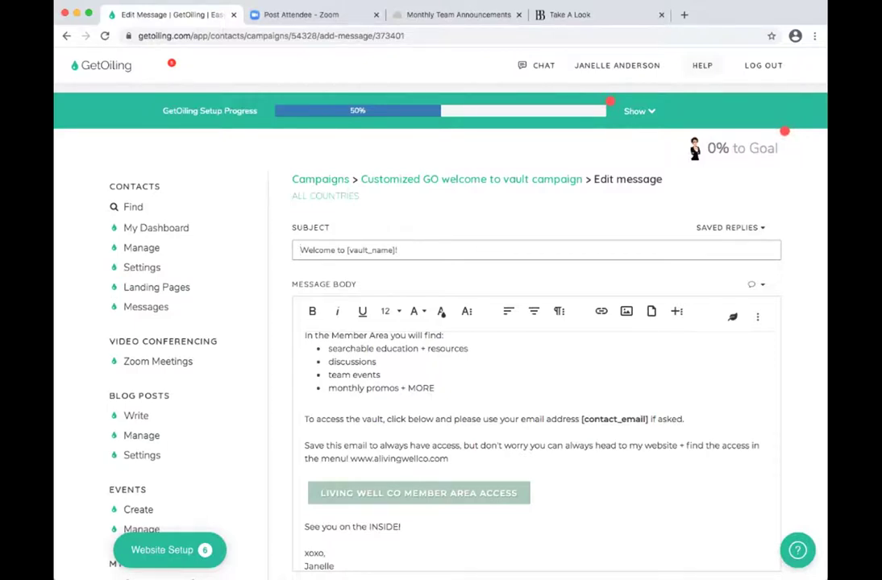
Step: Inspect the link settings of the message's "LIVING WELL CO MEMBER AREA ACCESS" button, close them unchanged, and review the remaining message options
scroll(439, 322, "down", 2)
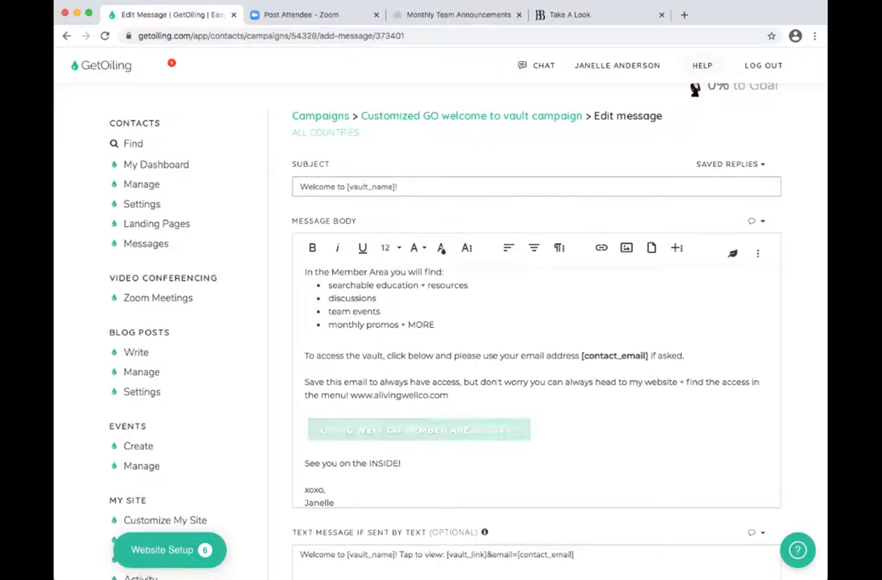
left_click(418, 430)
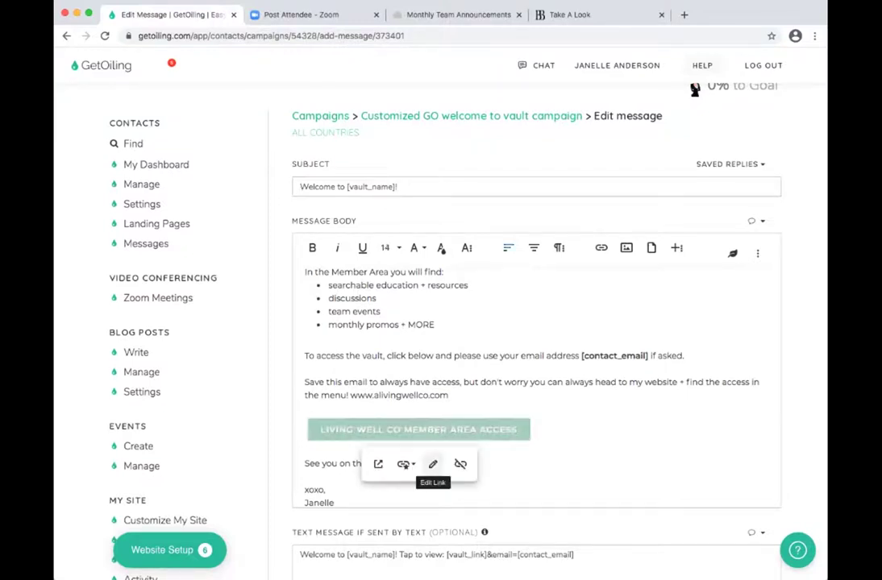
left_click(433, 464)
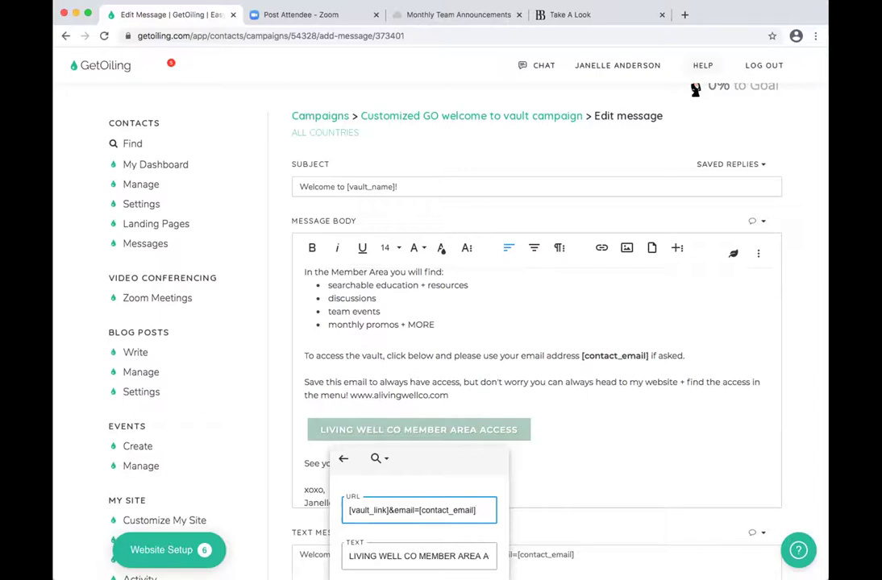
scroll(484, 323, "down", 3)
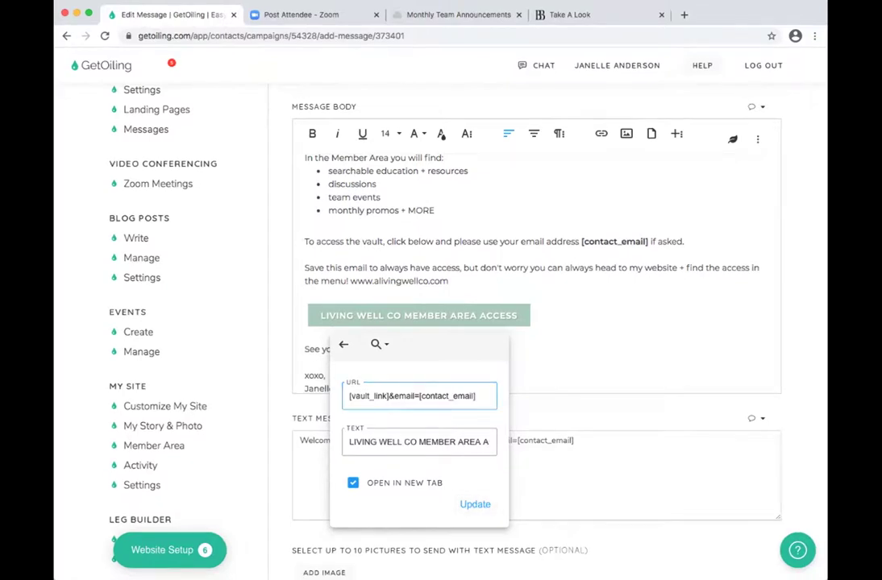
key("Escape")
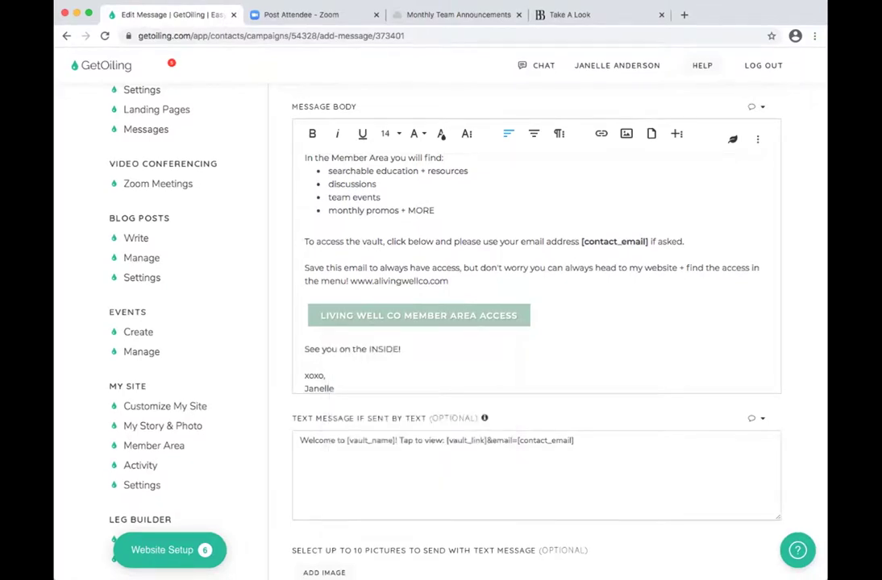
scroll(441, 323, "down", 5)
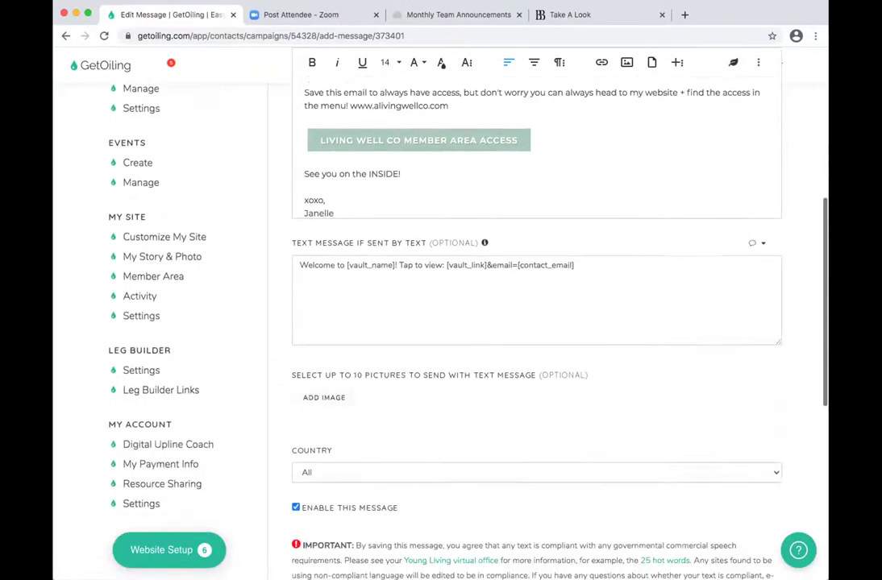
scroll(441, 322, "down", 3)
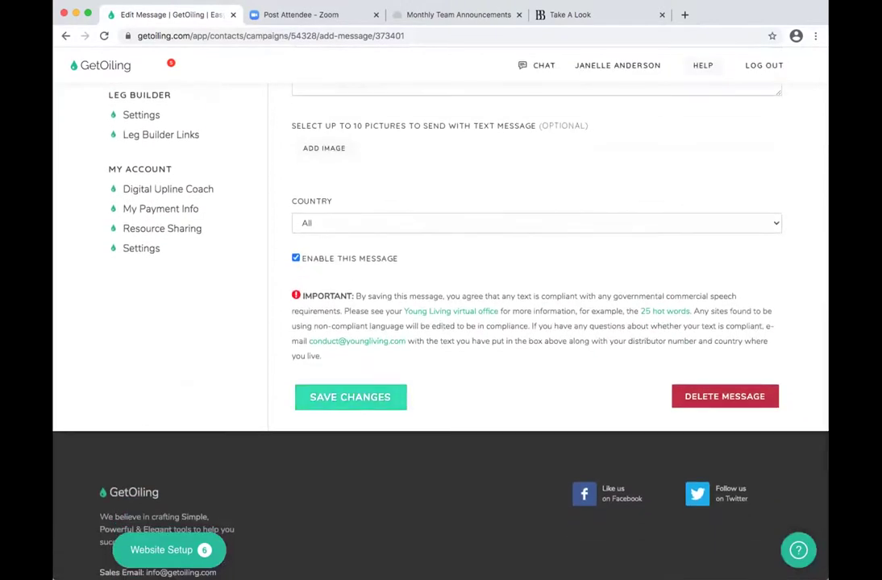
Step: Open the setup page of the Member Area vault from the member area's vault list
scroll(441, 323, "up", 5)
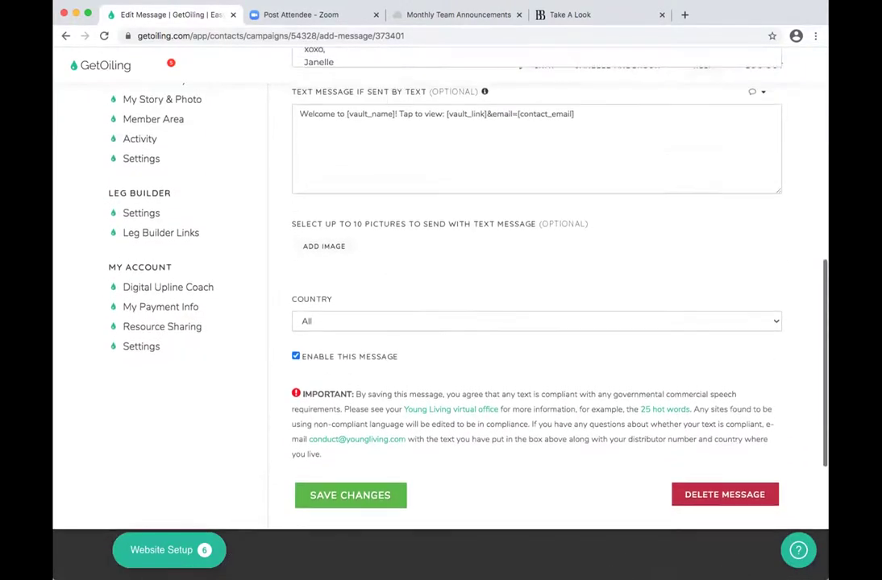
scroll(441, 323, "up", 3)
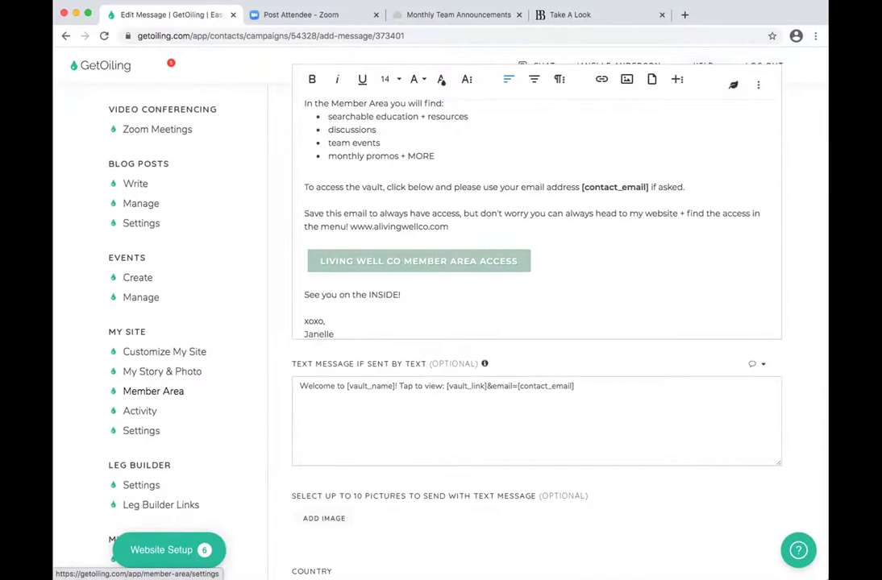
left_click(153, 391)
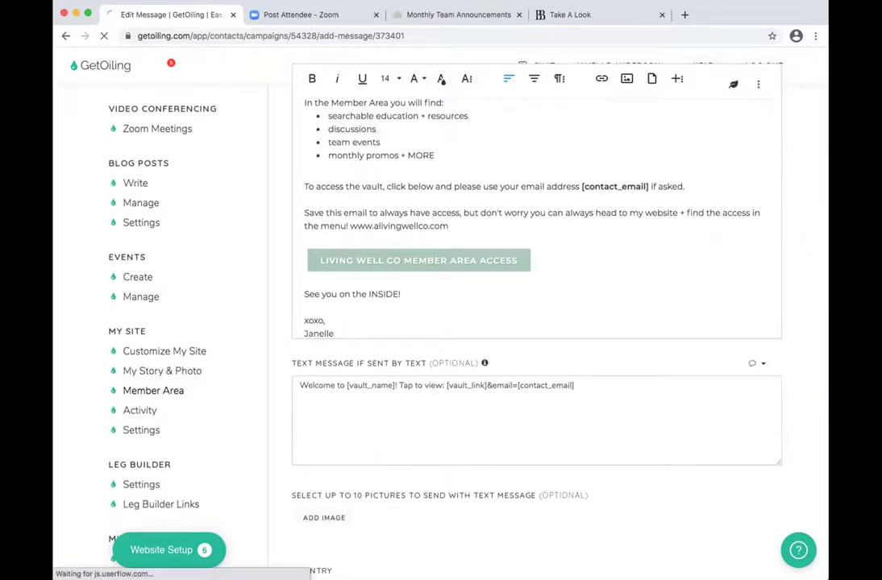
scroll(440, 323, "down", 3)
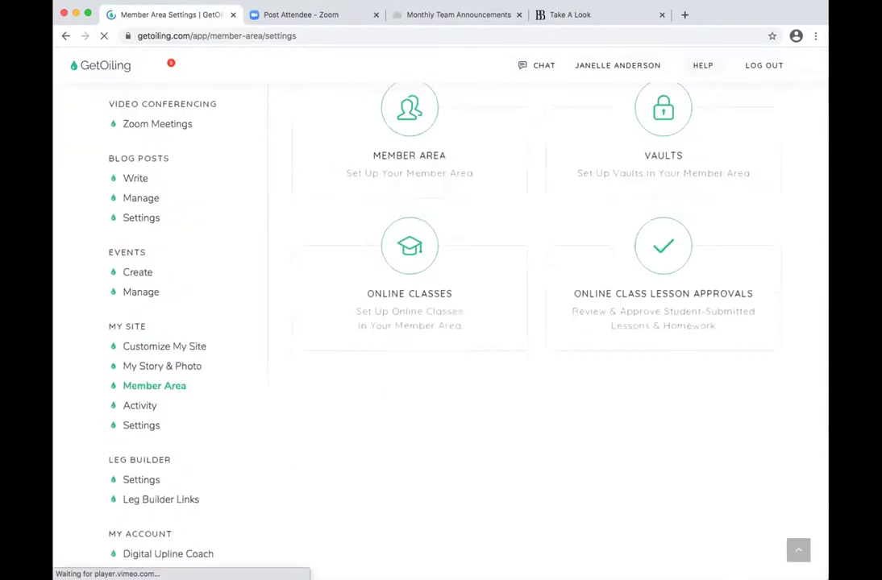
scroll(441, 322, "down", 3)
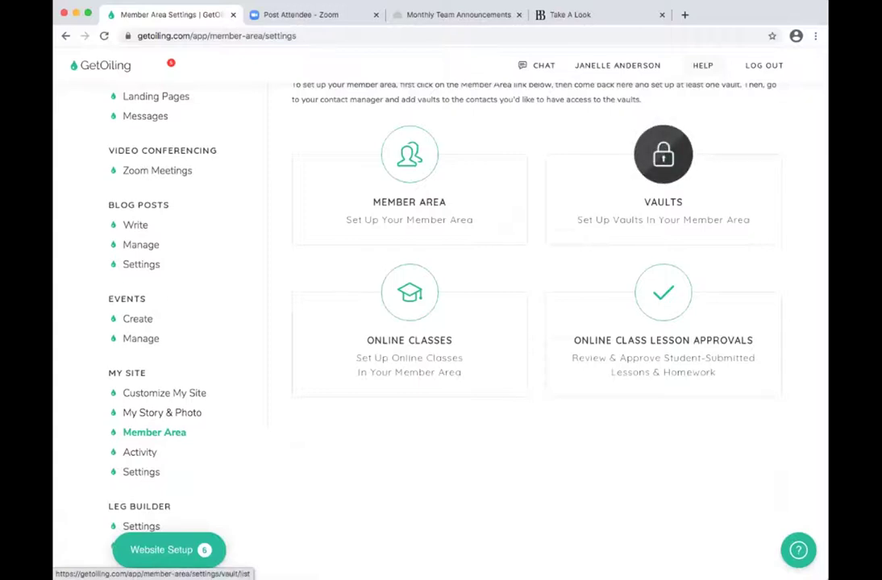
left_click(662, 161)
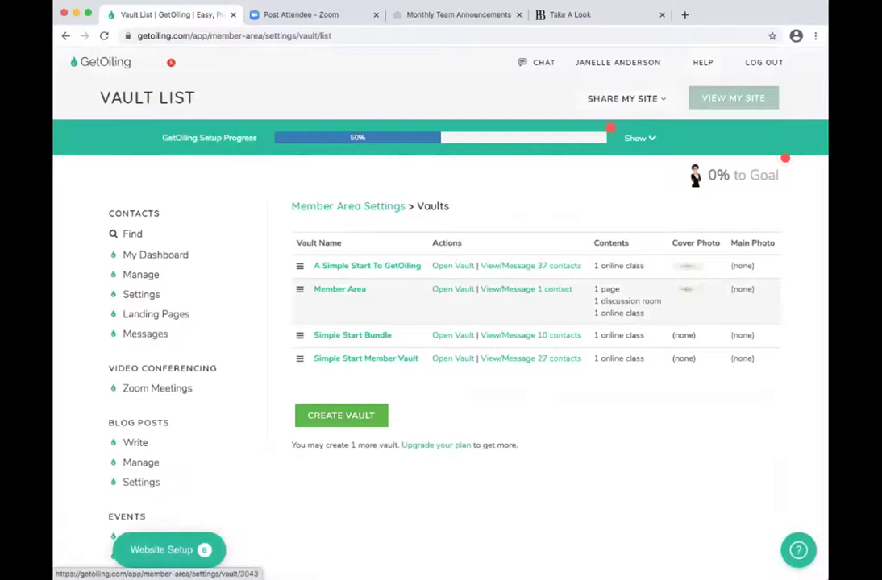
left_click(339, 289)
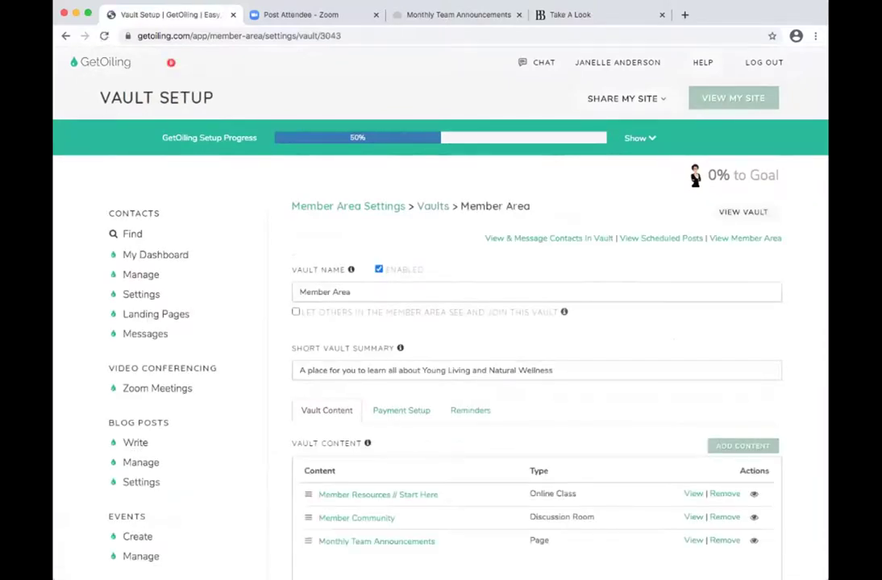
Step: Set the Member Area vault's campaign to "Customized GO welcome to vault campaign"
scroll(439, 322, "down", 3)
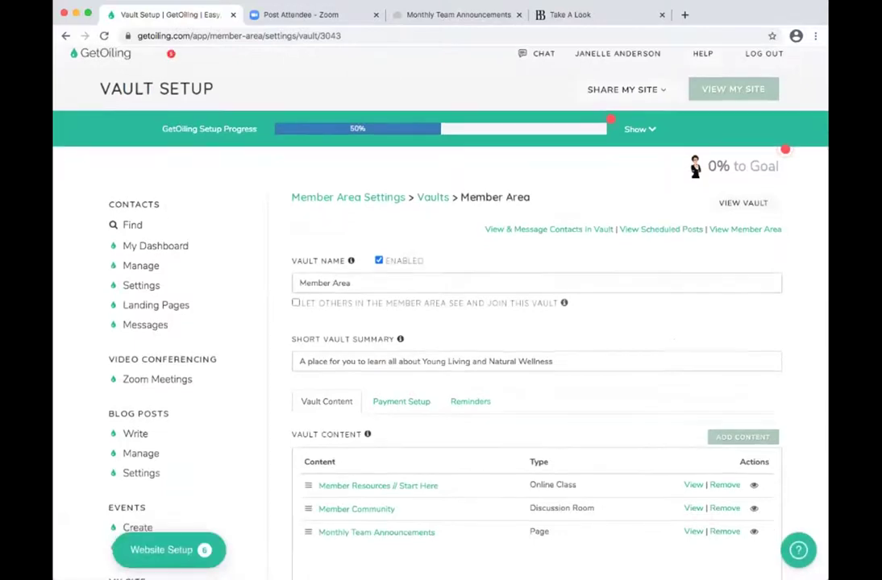
scroll(440, 323, "down", 1)
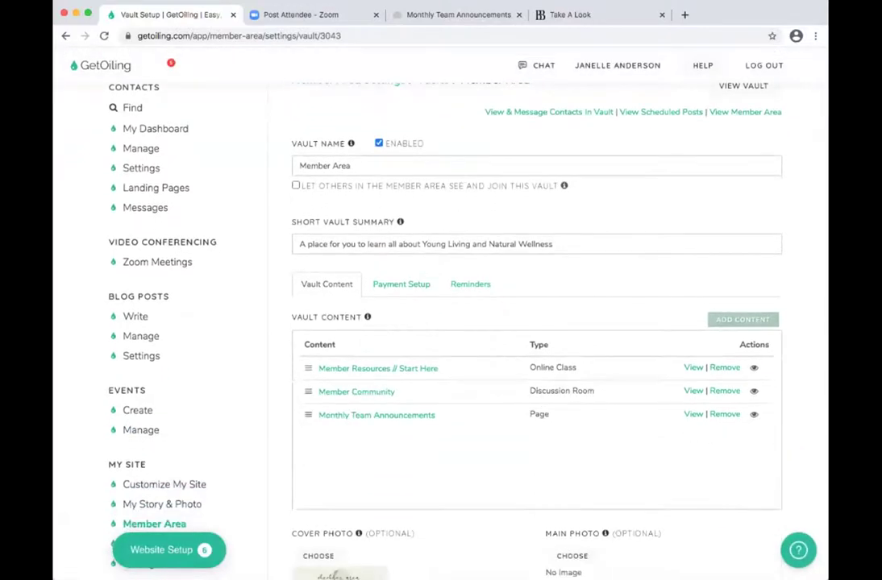
scroll(439, 322, "down", 10)
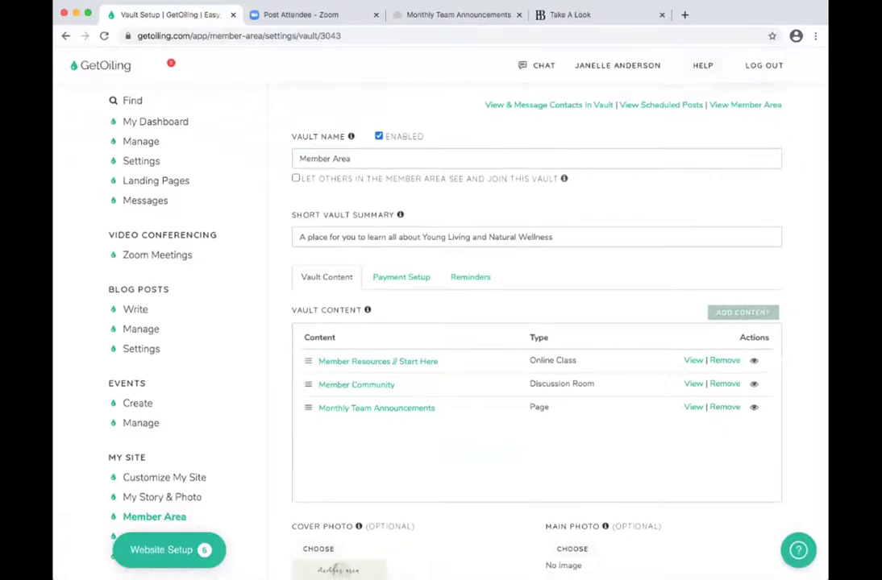
scroll(439, 323, "down", 8)
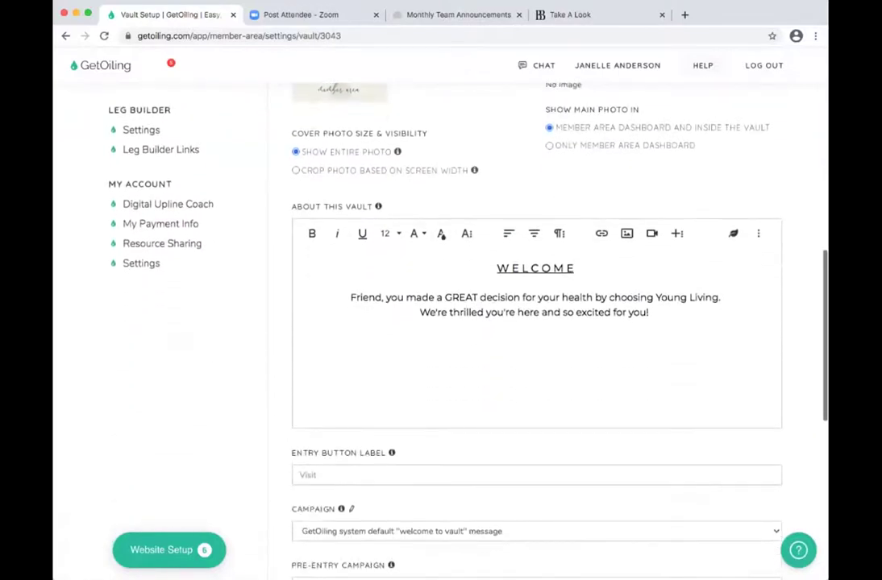
mouse_move(341, 287)
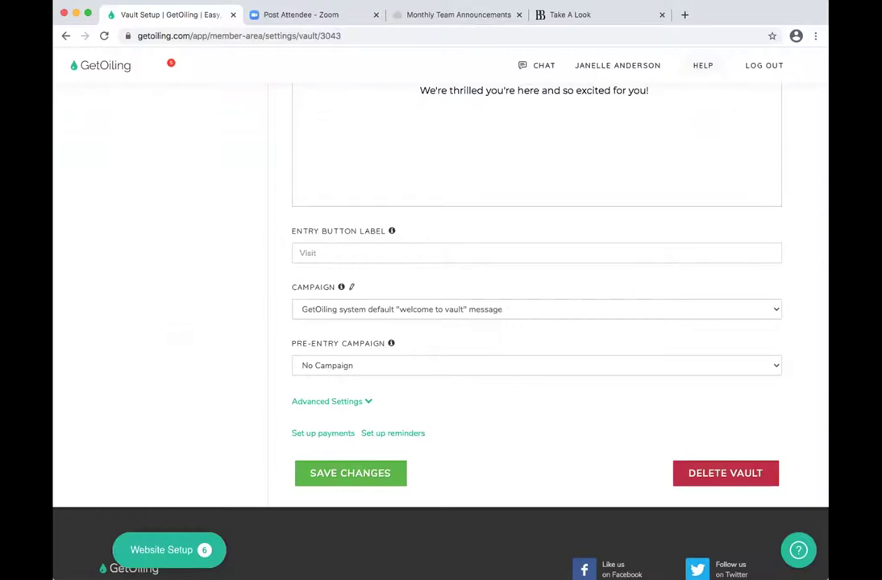
left_click(536, 310)
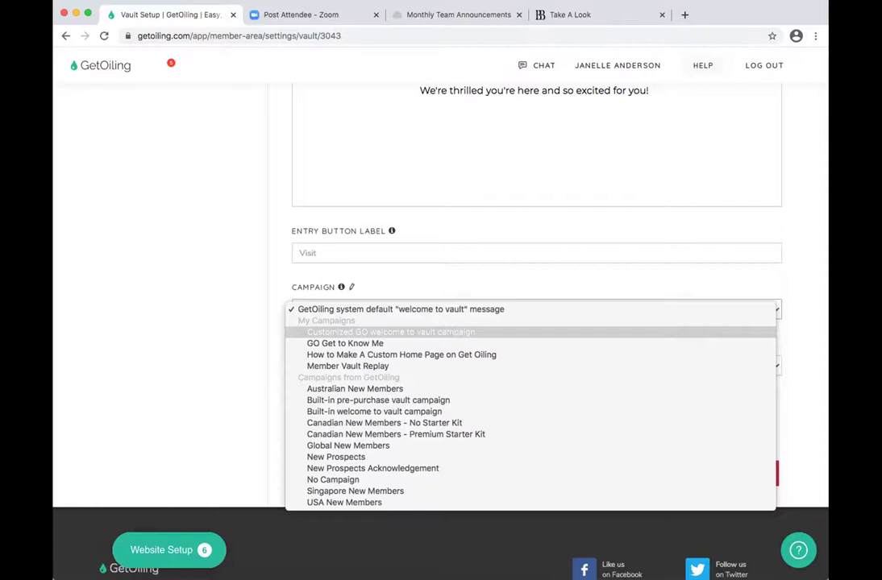
left_click(391, 332)
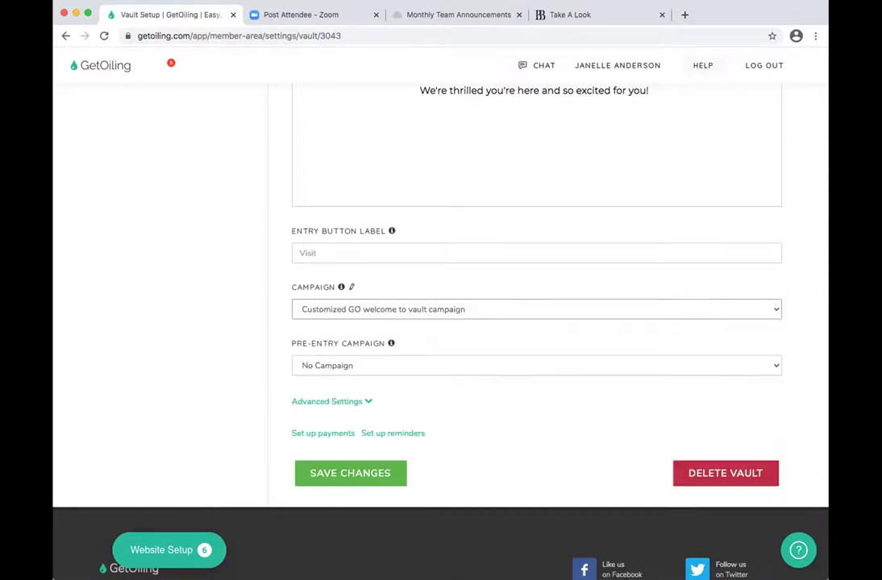
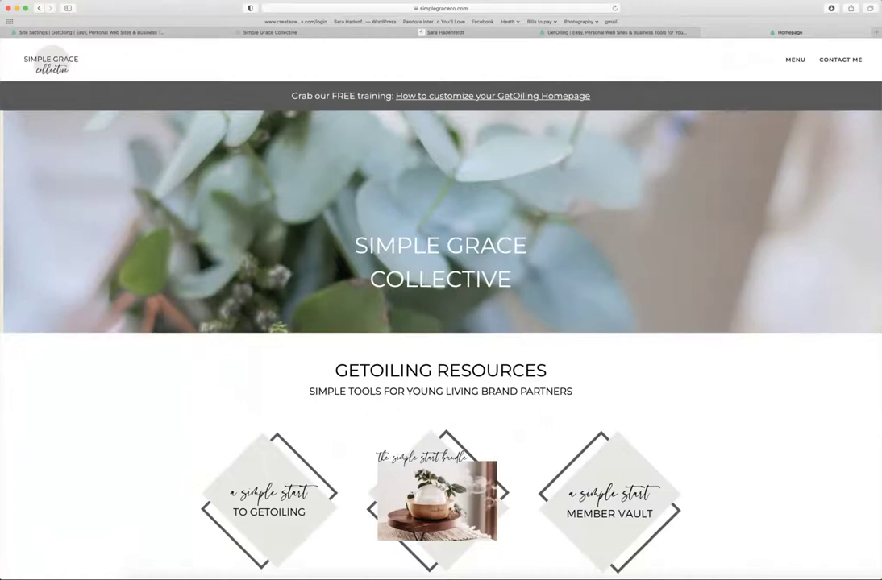
Step: From GetOiling's site settings, open the site menu editor and the "Simple Grace Co. Course Log In" item
mouse_move(796, 61)
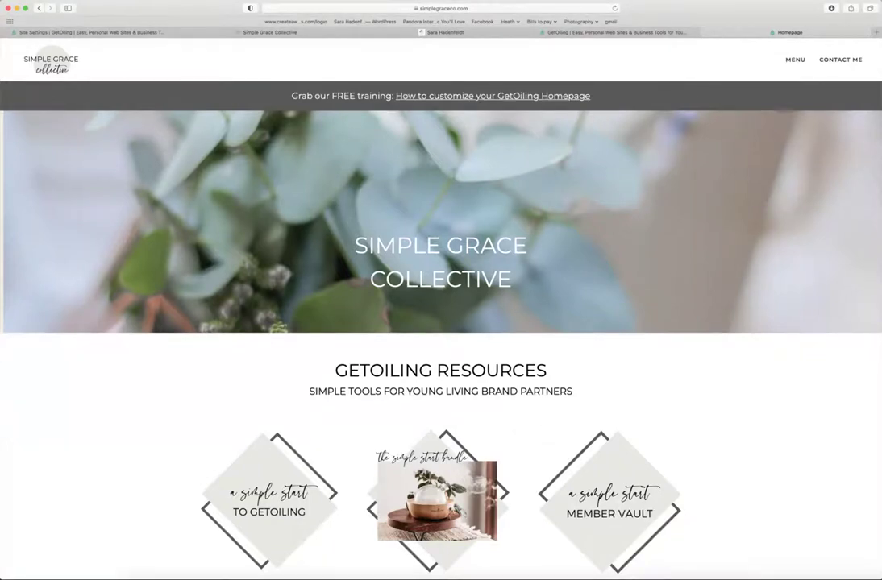
scroll(441, 323, "down", 1)
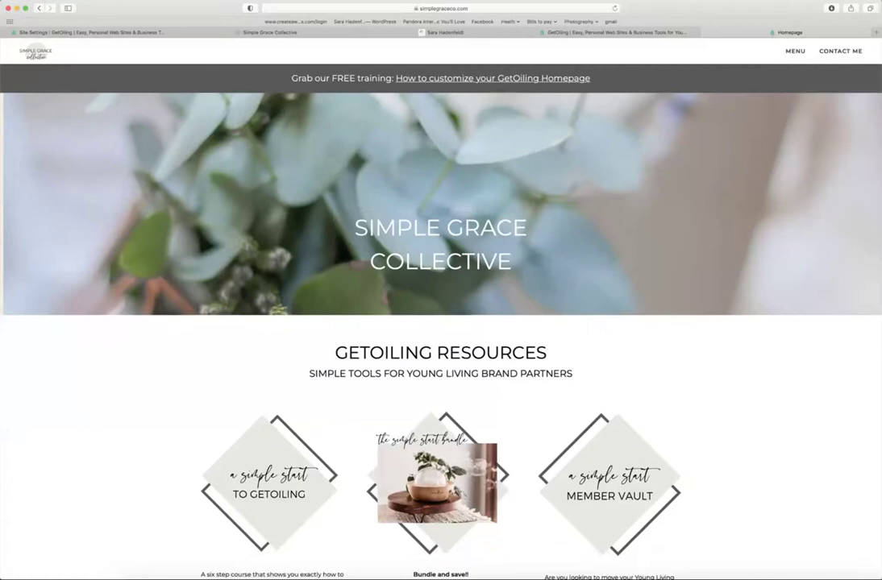
left_click(91, 32)
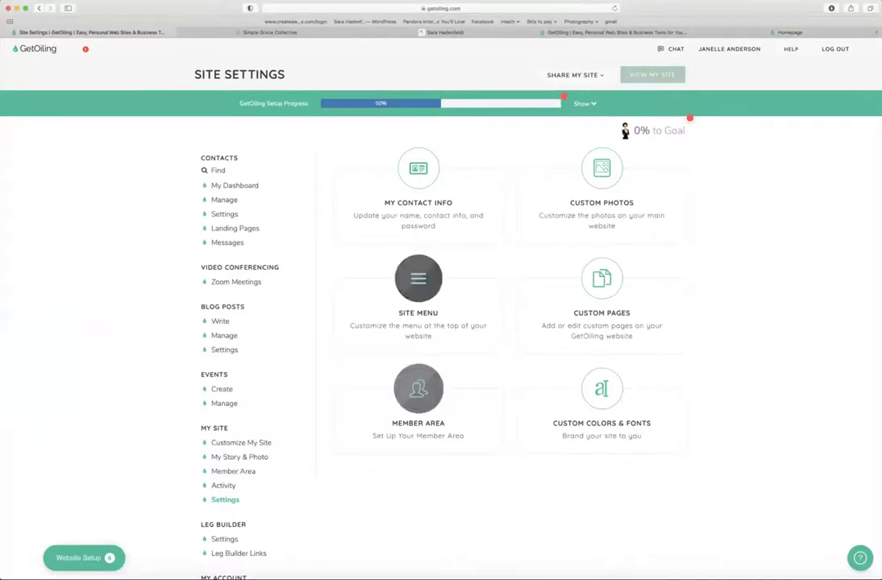
left_click(419, 278)
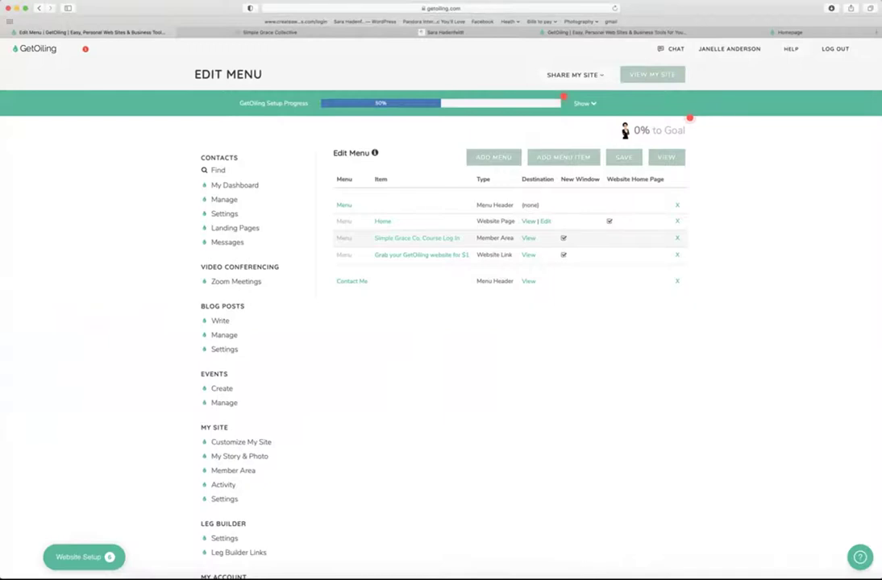
left_click(416, 238)
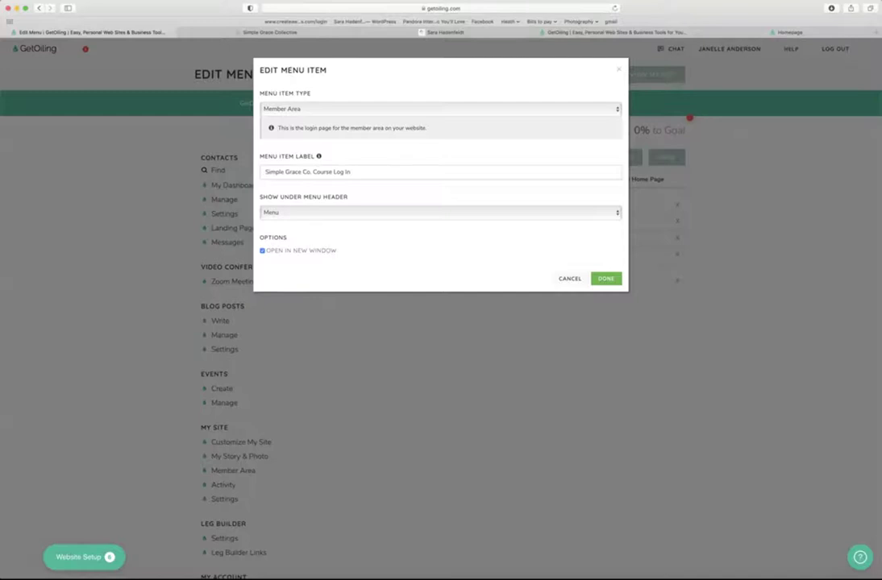
Step: Choose Member Area as the menu item's type and Menu as its header, and confirm the item
left_click(440, 109)
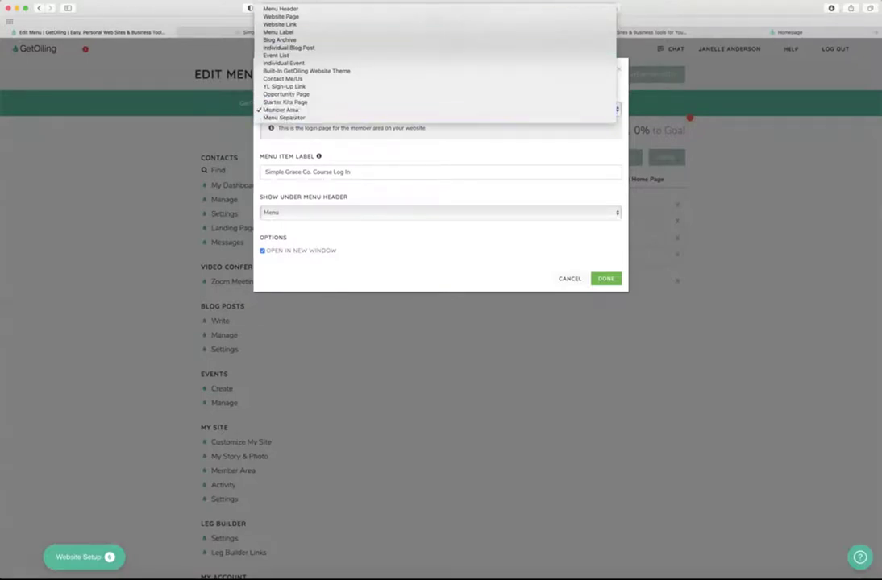
left_click(280, 109)
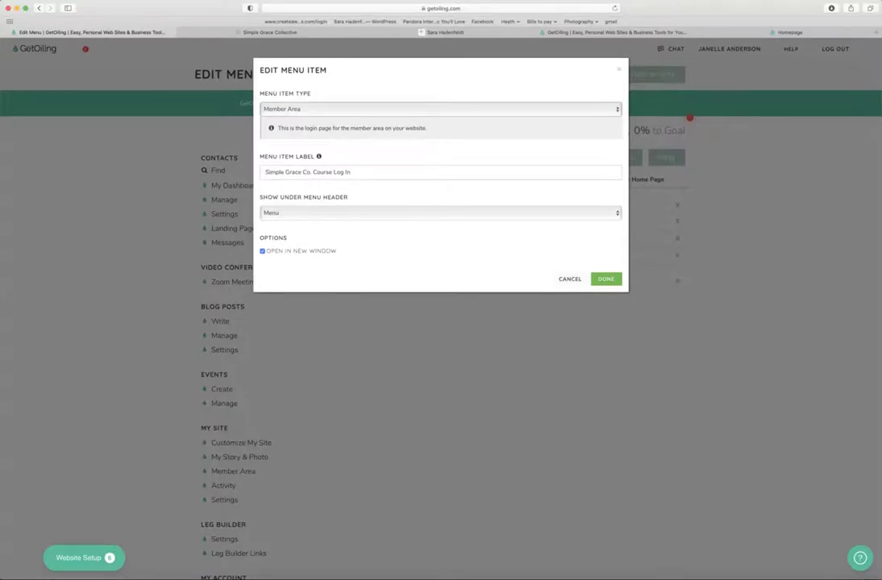
left_click(441, 213)
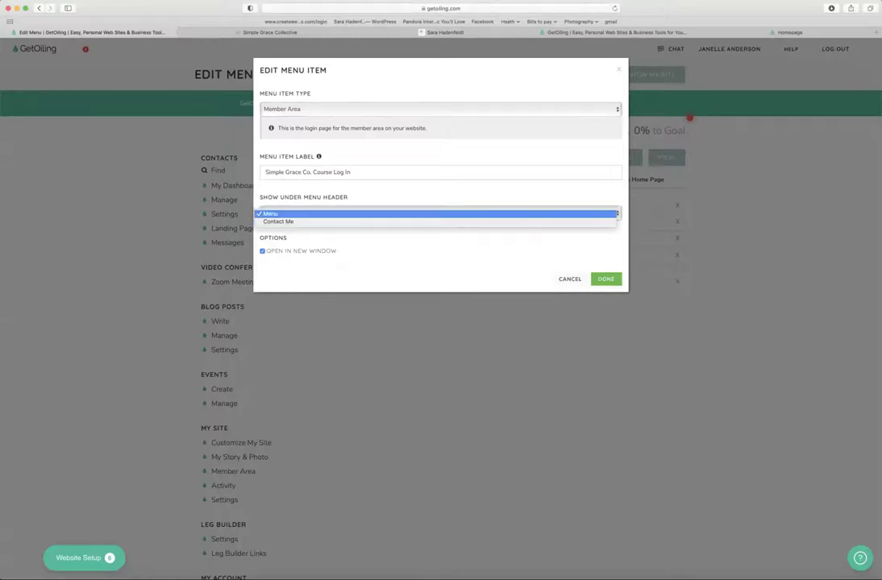
left_click(440, 213)
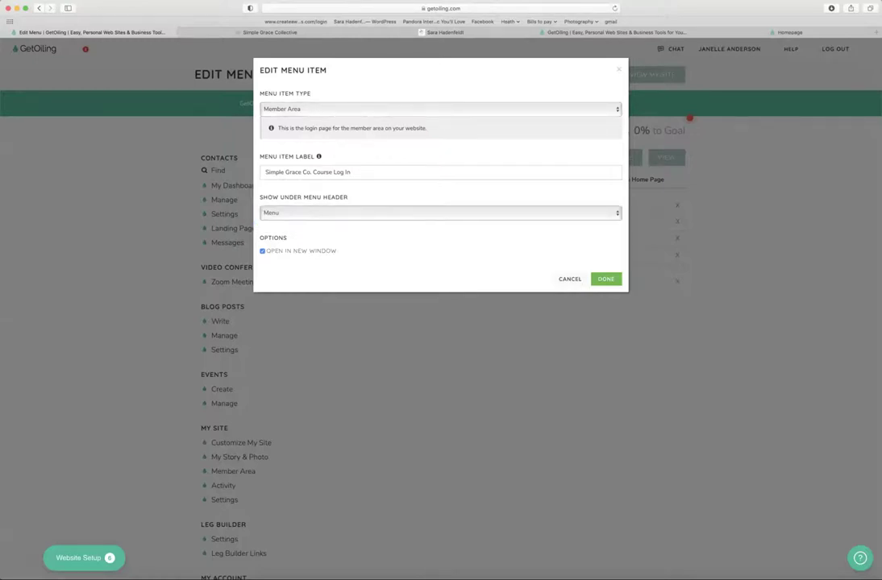
left_click(606, 279)
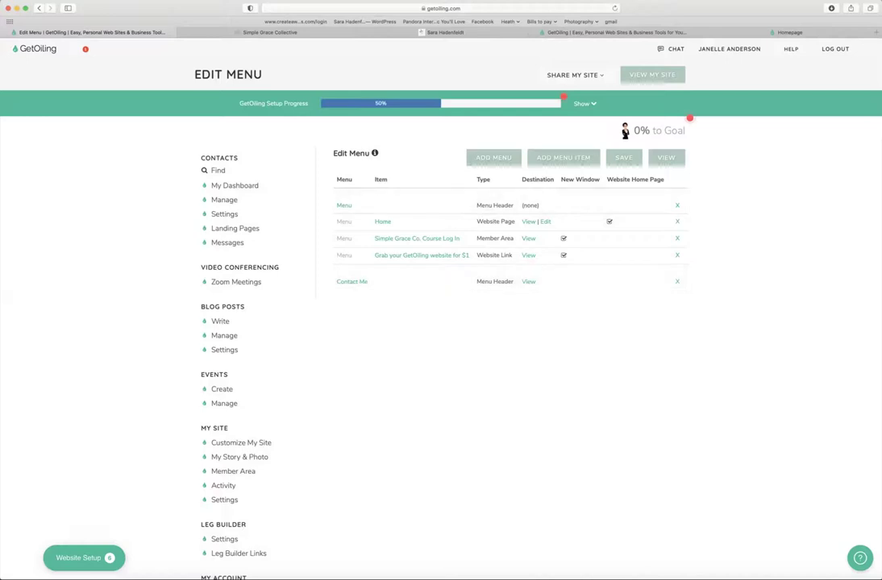
Step: Reload the public simplegraceco.com homepage and follow its "Simple Grace Co. Course Log In" menu link to view the member area's address
left_click(788, 32)
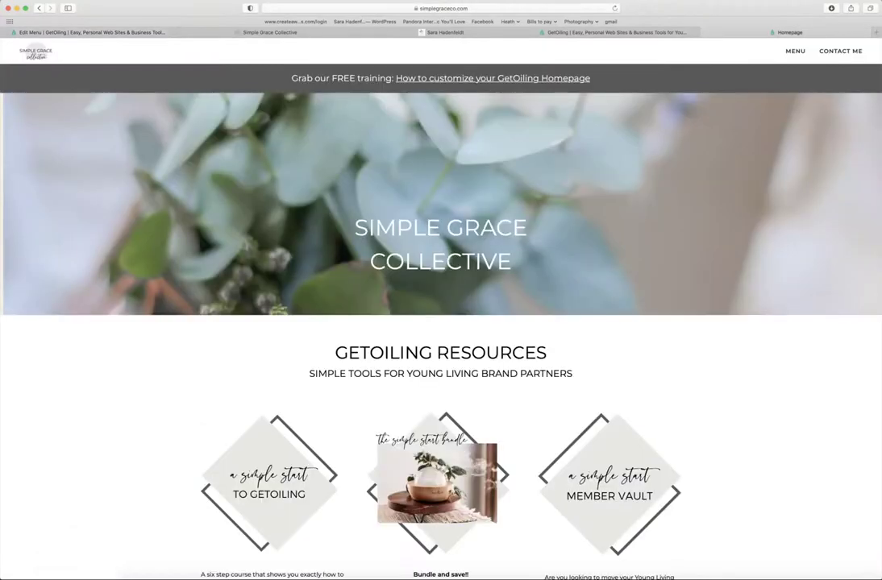
mouse_move(795, 52)
left_click(444, 8)
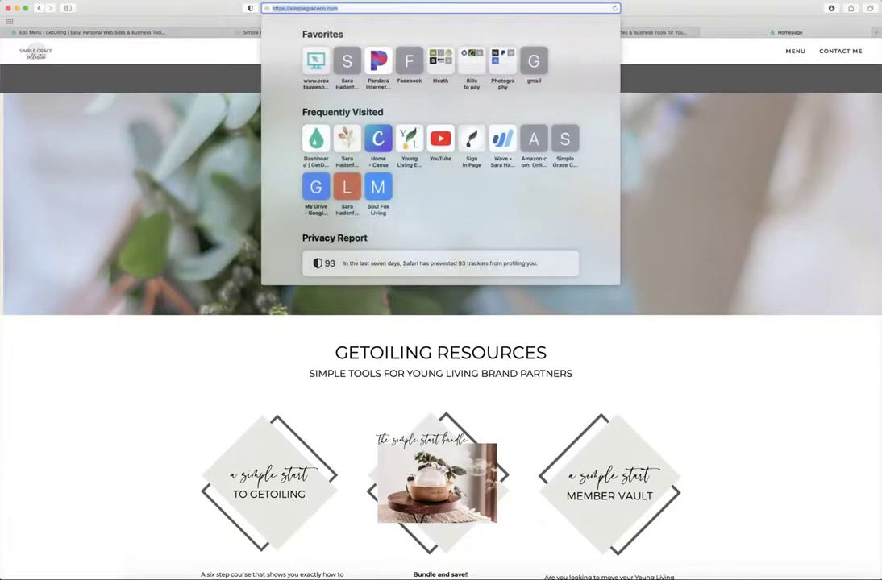
key("Return")
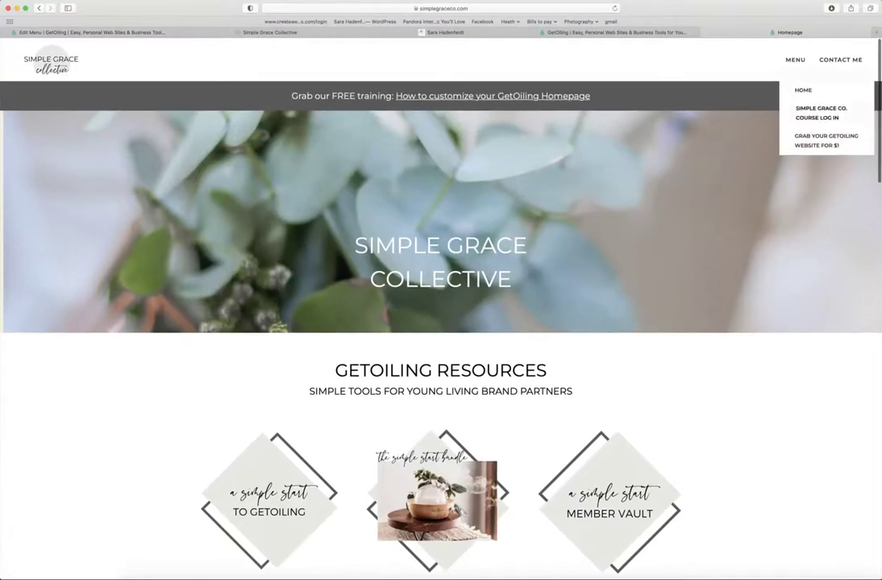
left_click(819, 112)
key("super+l")
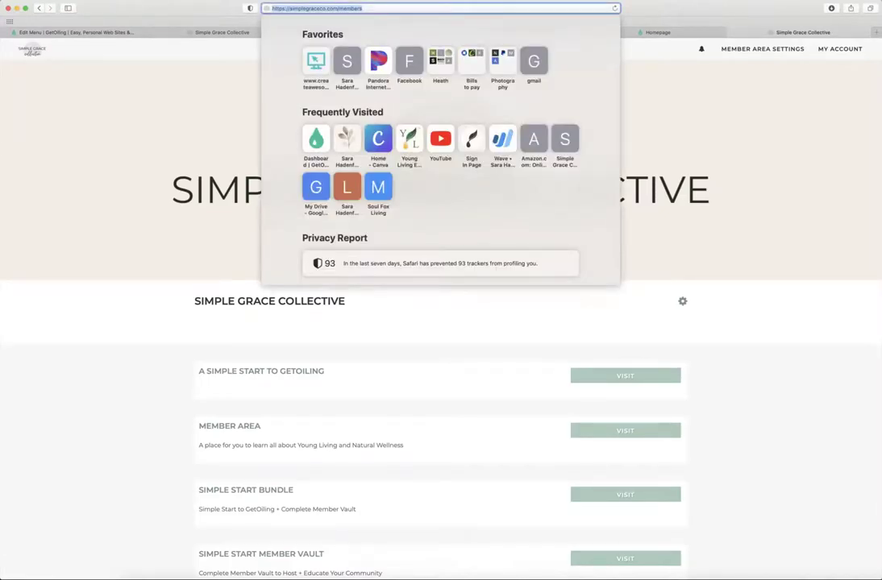
Step: Return to GetOiling, open the contact management list, and bring up its contact filters
left_click(75, 32)
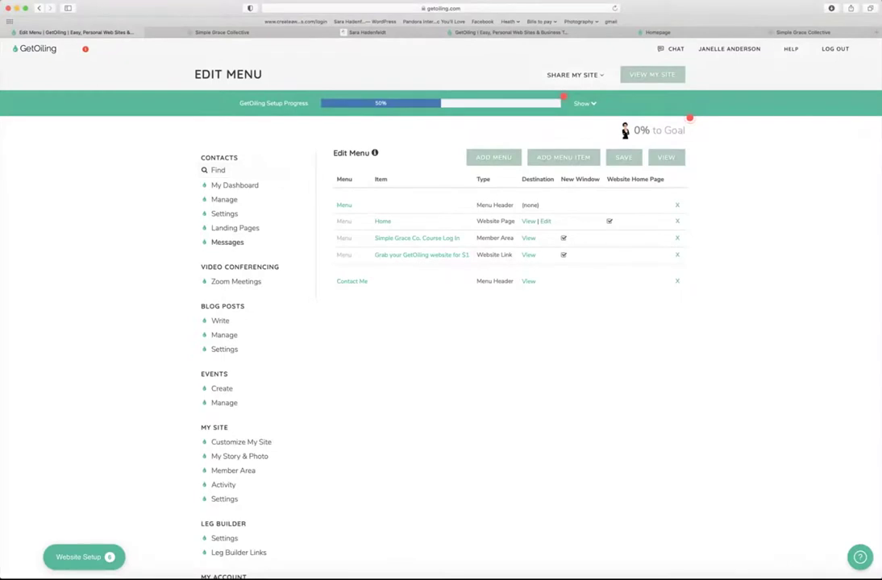
left_click(224, 214)
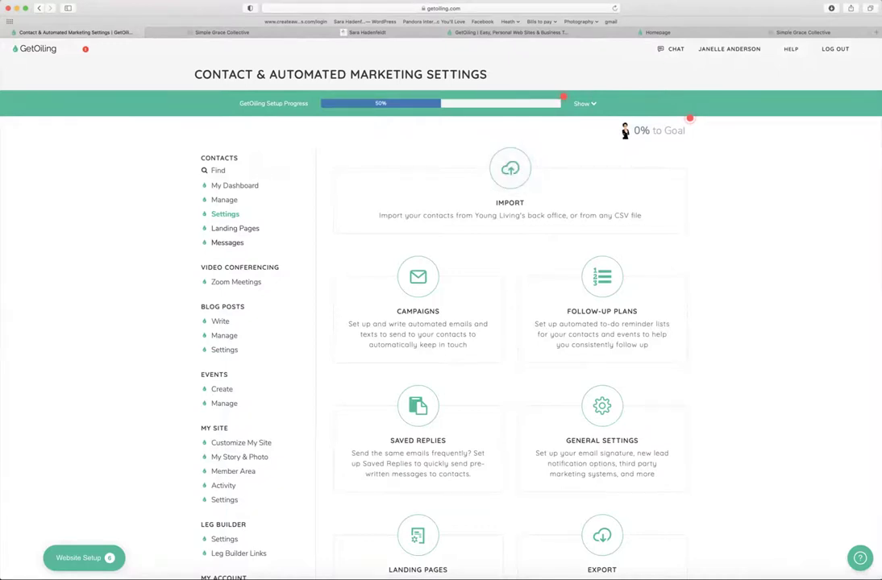
left_click(224, 200)
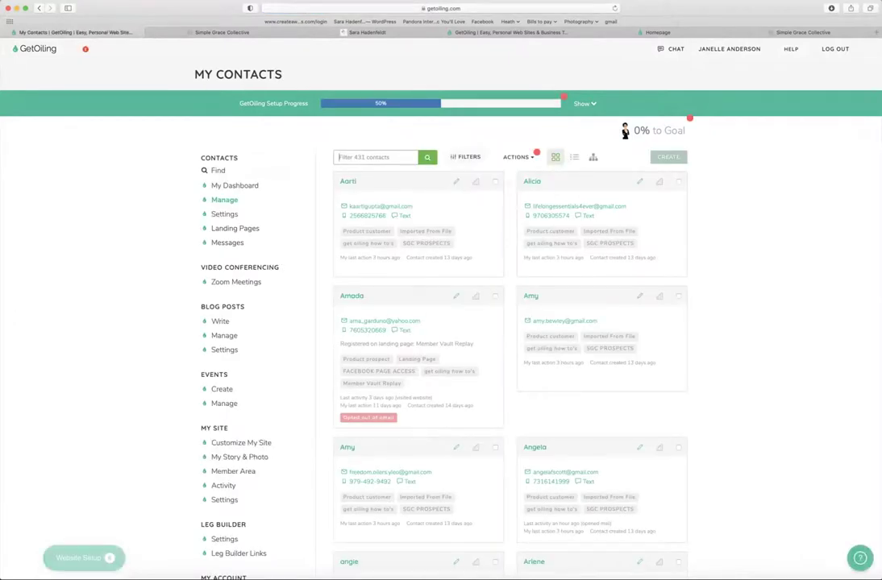
left_click(376, 157)
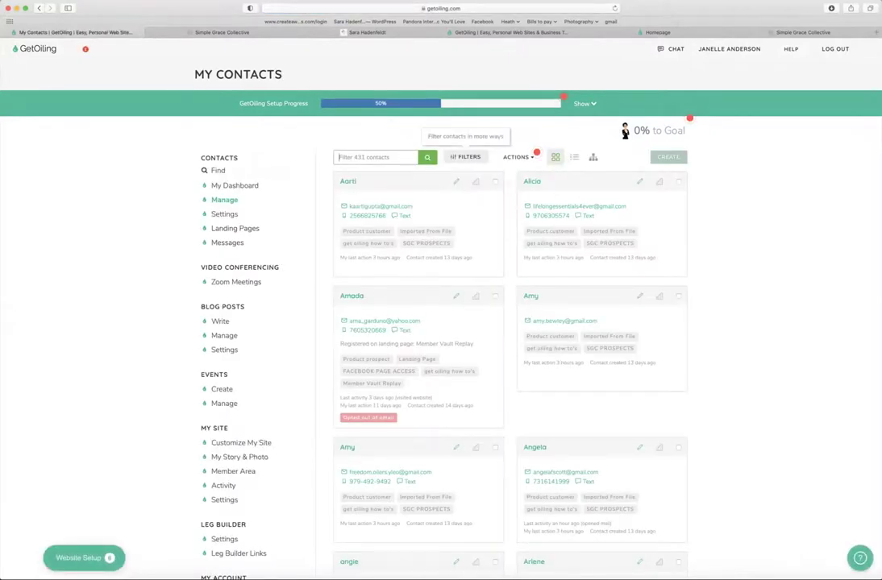
left_click(465, 156)
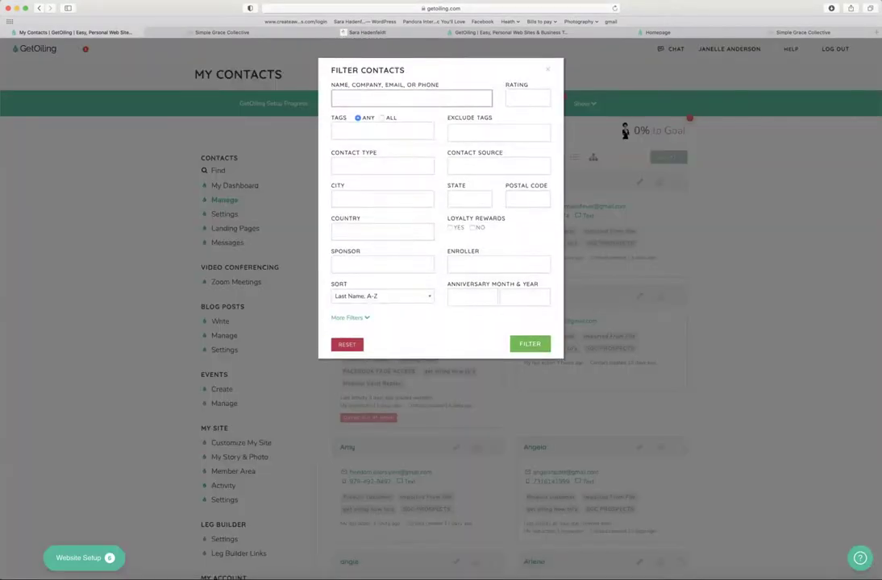
Step: Look through the available filter tags and select SIMPLE START BUNDLE as the contact filter tag
left_click(382, 131)
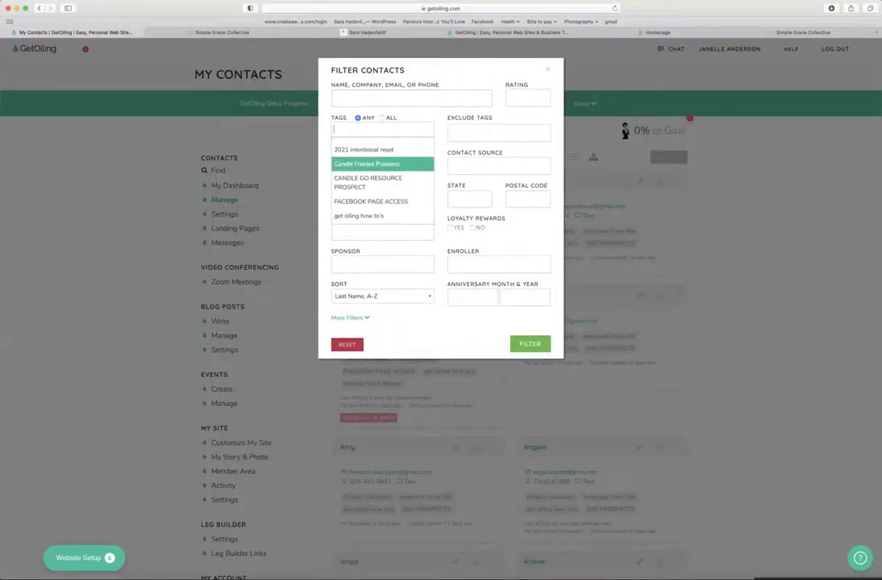
scroll(382, 165, "down", 1)
key("Down")
key("Down")
key("Down")
key("Down")
key("Down")
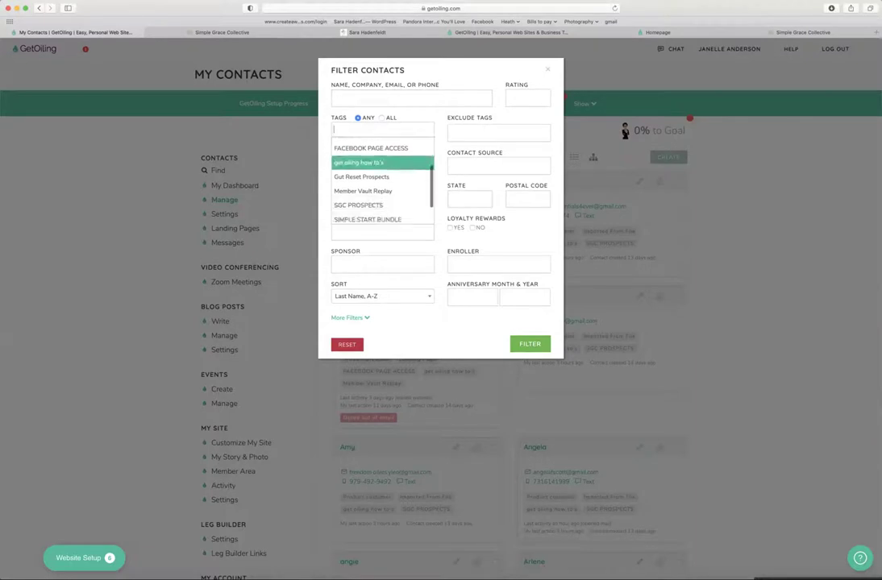
key("Down")
key("Down")
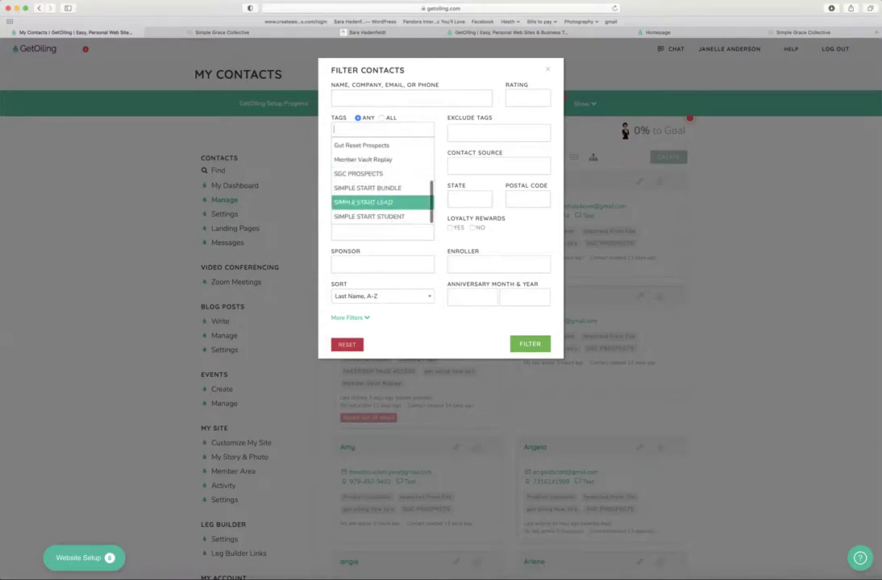
key("Down")
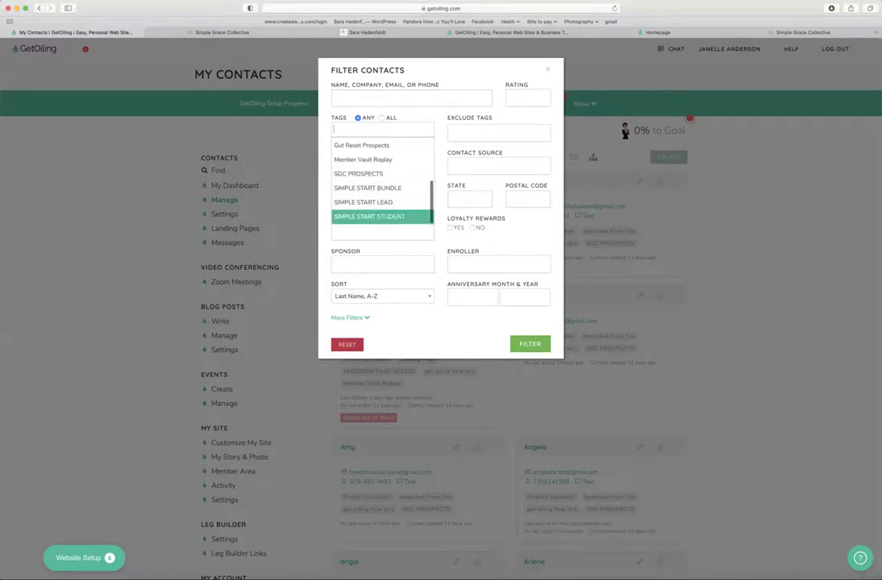
scroll(377, 216, "up", 3)
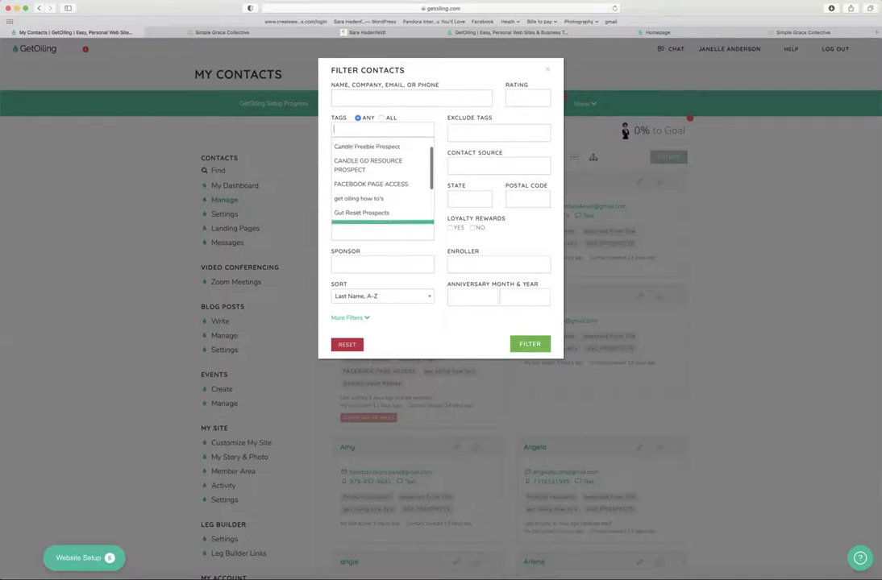
scroll(382, 186, "down", 5)
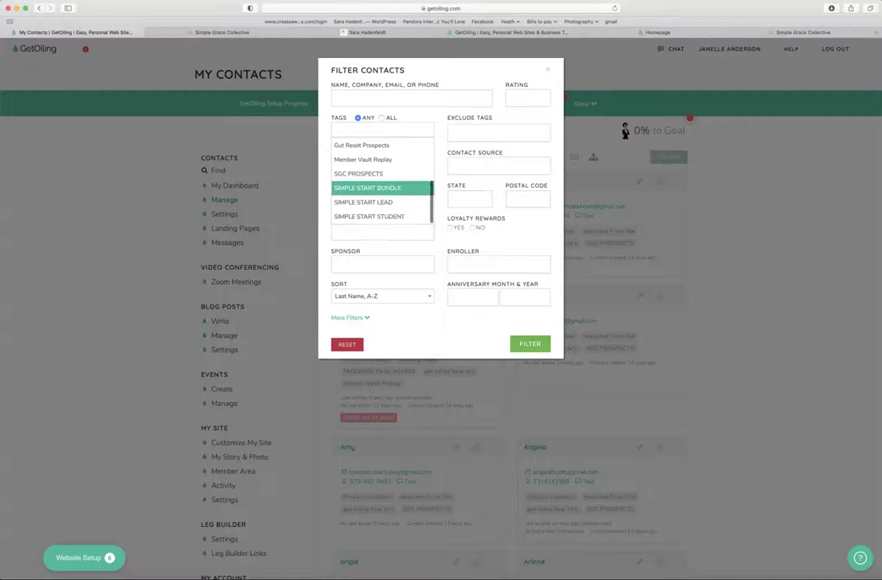
left_click(367, 188)
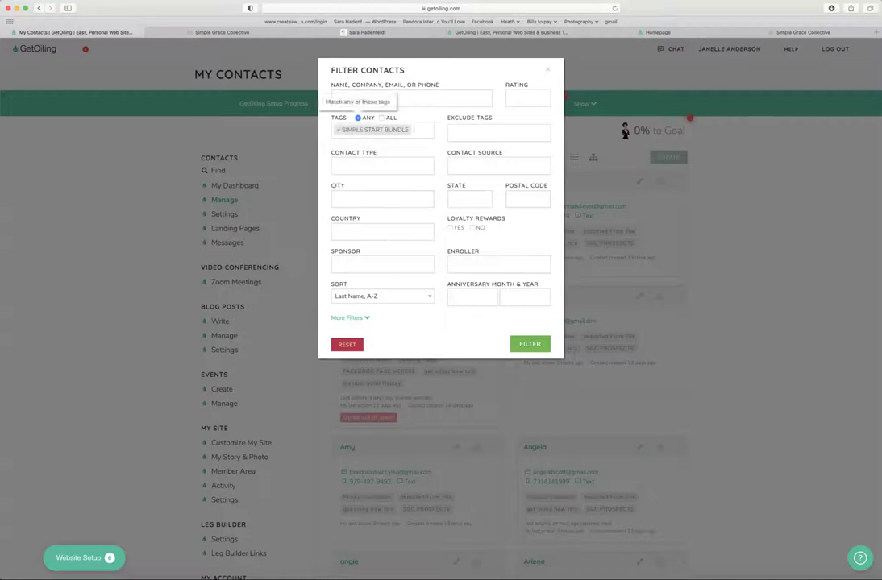
Step: Replace the filter tag with Candle Freebie Prospect, remove that tag too, and apply the filter without tags
left_click(338, 130)
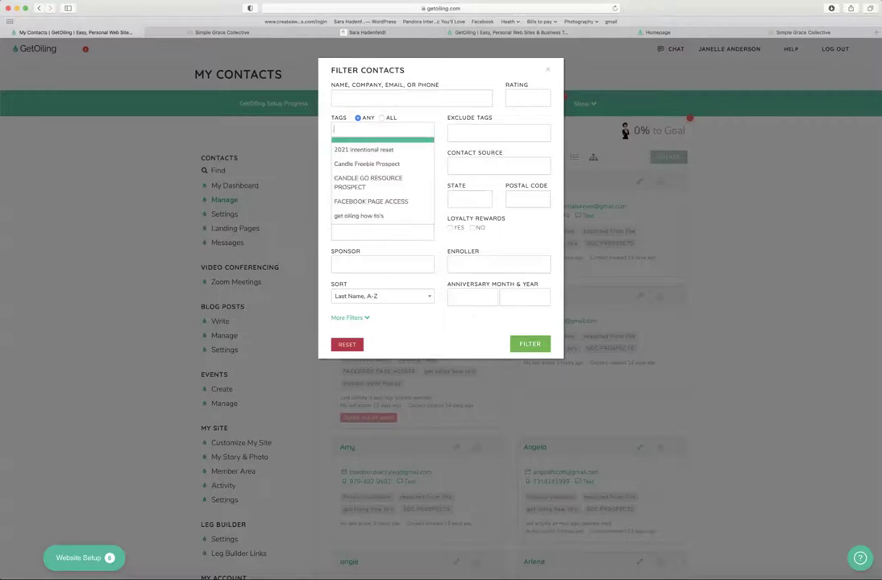
left_click(368, 164)
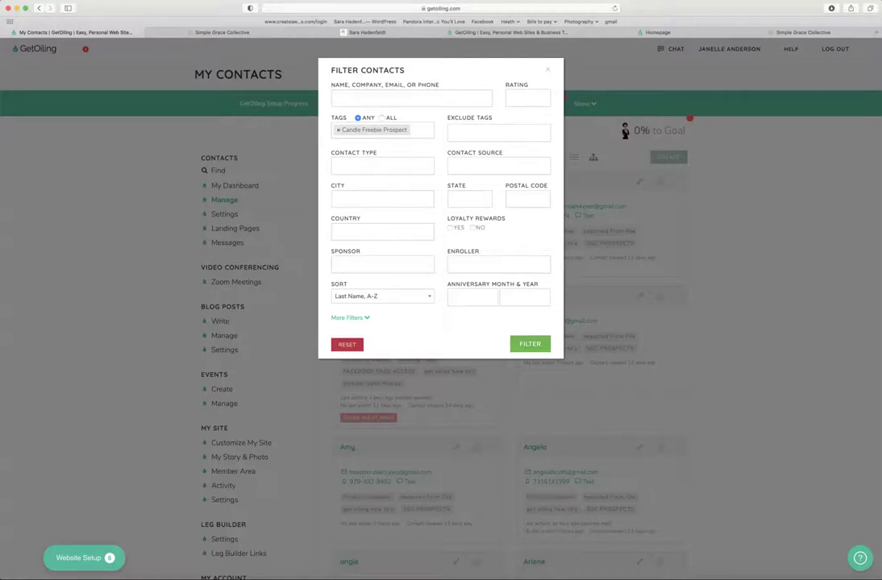
left_click(339, 130)
left_click(342, 130)
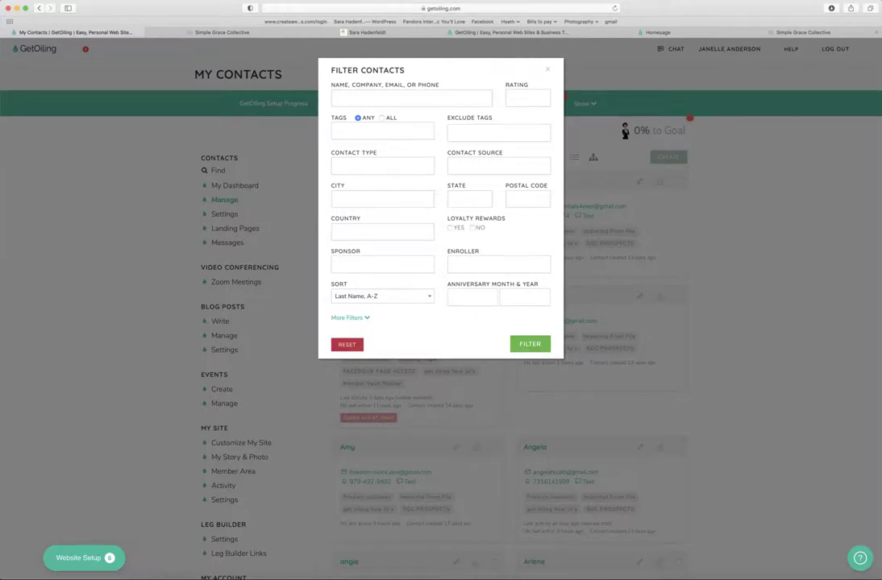
left_click(529, 344)
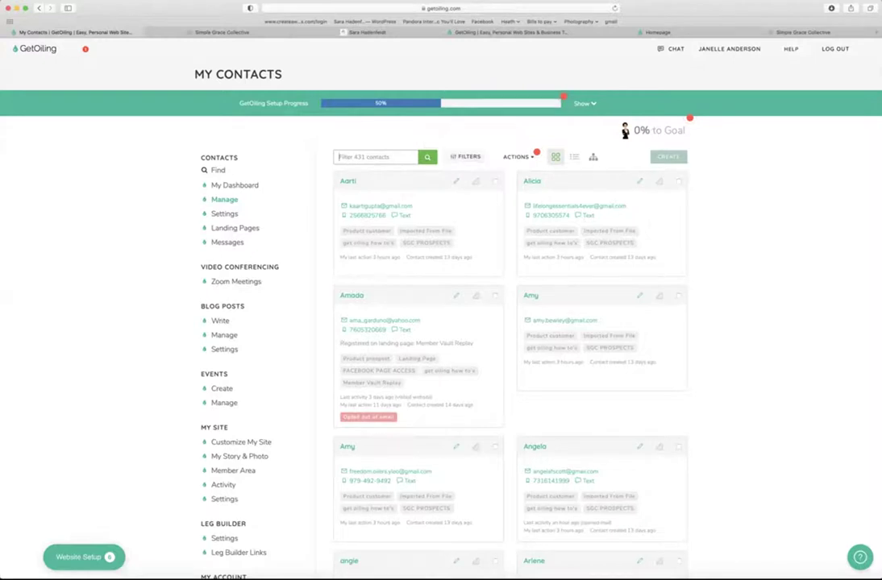
Step: Open the bulk add form for all contacts, choose the Member Area vault, and close the form without applying
left_click(516, 157)
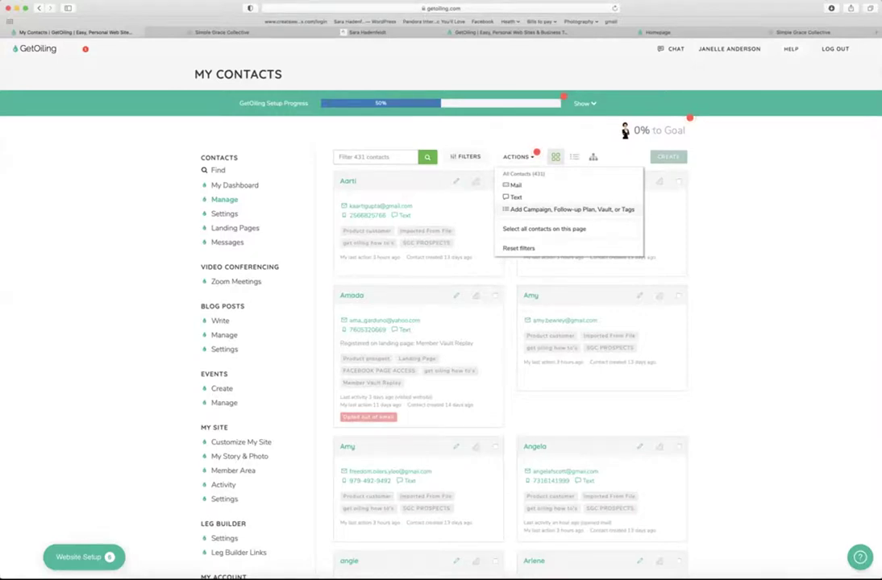
left_click(571, 209)
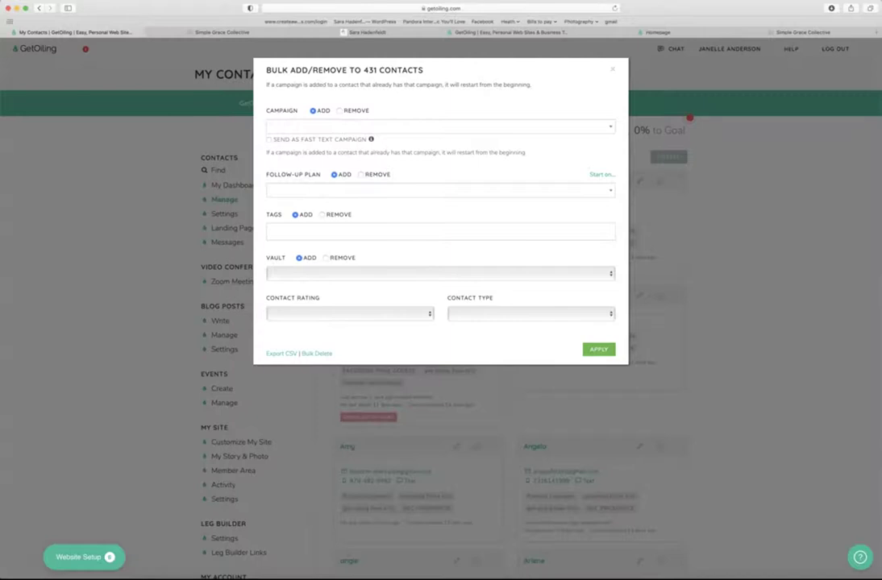
left_click(440, 274)
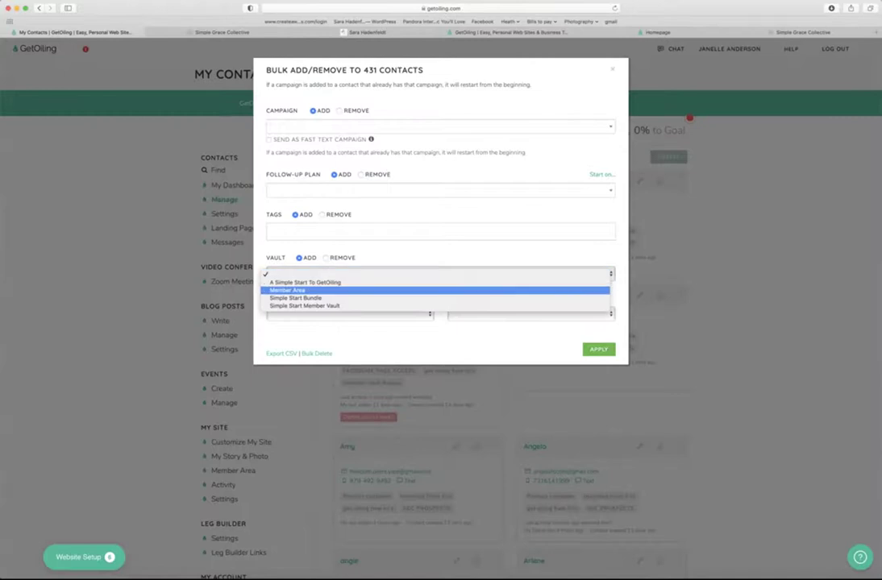
left_click(287, 291)
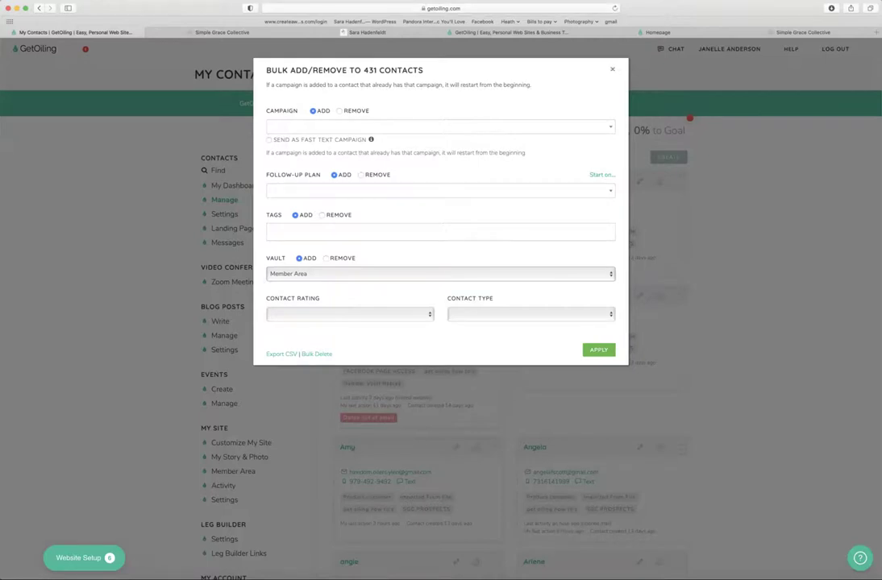
left_click(613, 69)
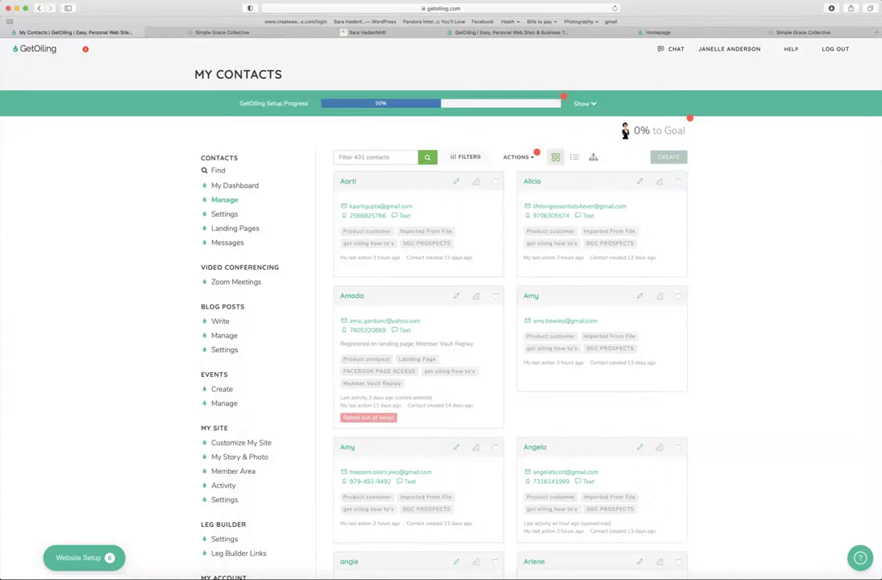
Step: Open the My Site settings page
left_click(224, 500)
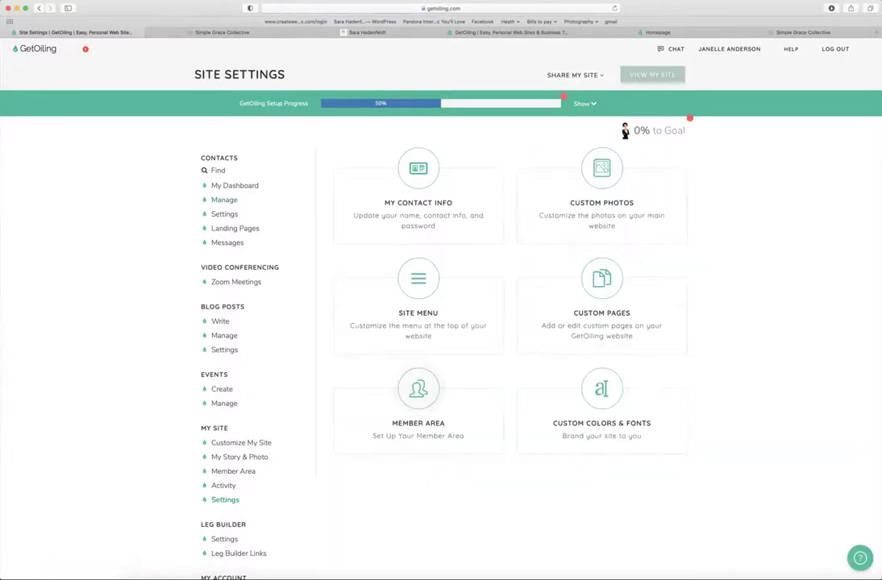